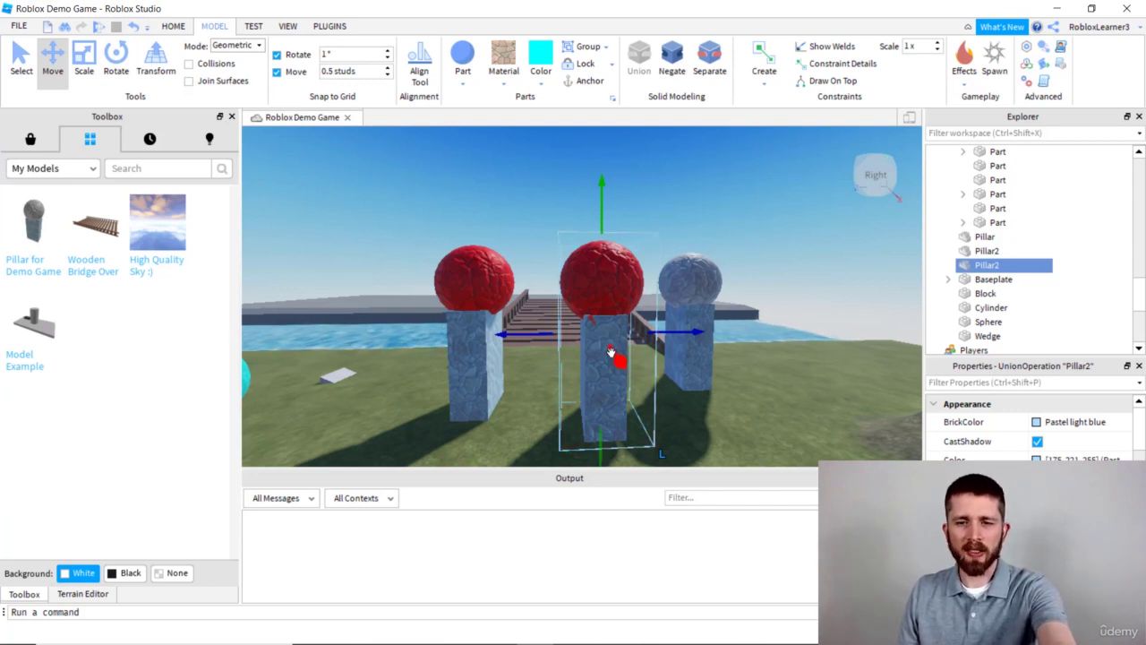
- Delete the selected middle Pillar2 with the red sphere
key("Delete")
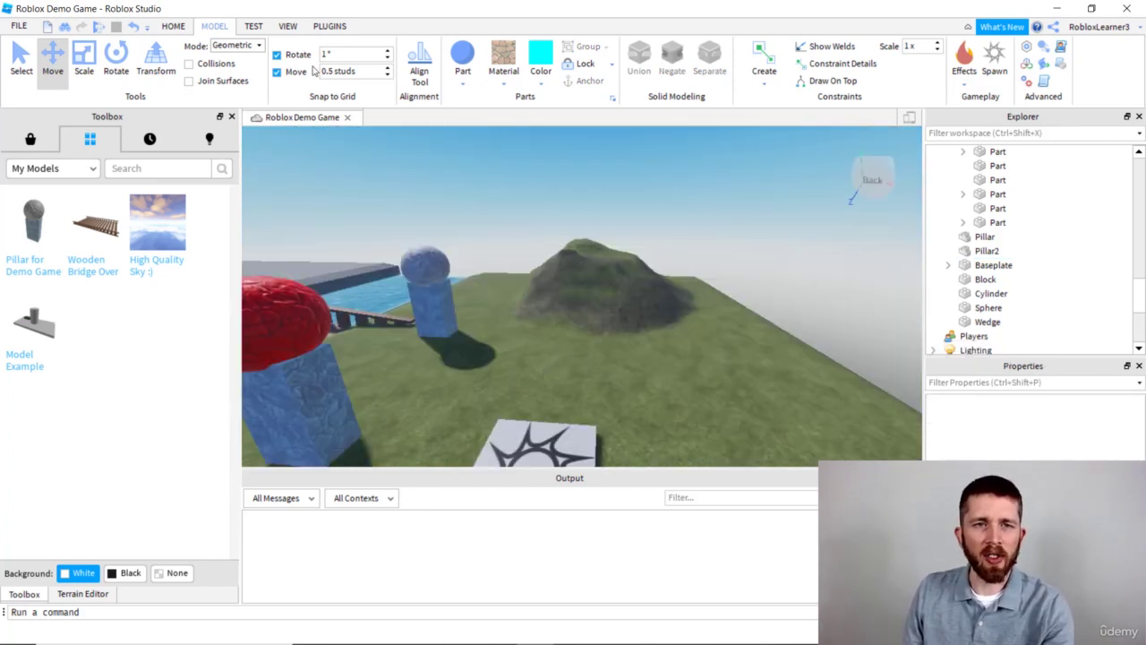
- Insert a block on the grass beside the spawn pad and scale it wider and taller into a thin upright wall
left_click(463, 83)
left_click(476, 96)
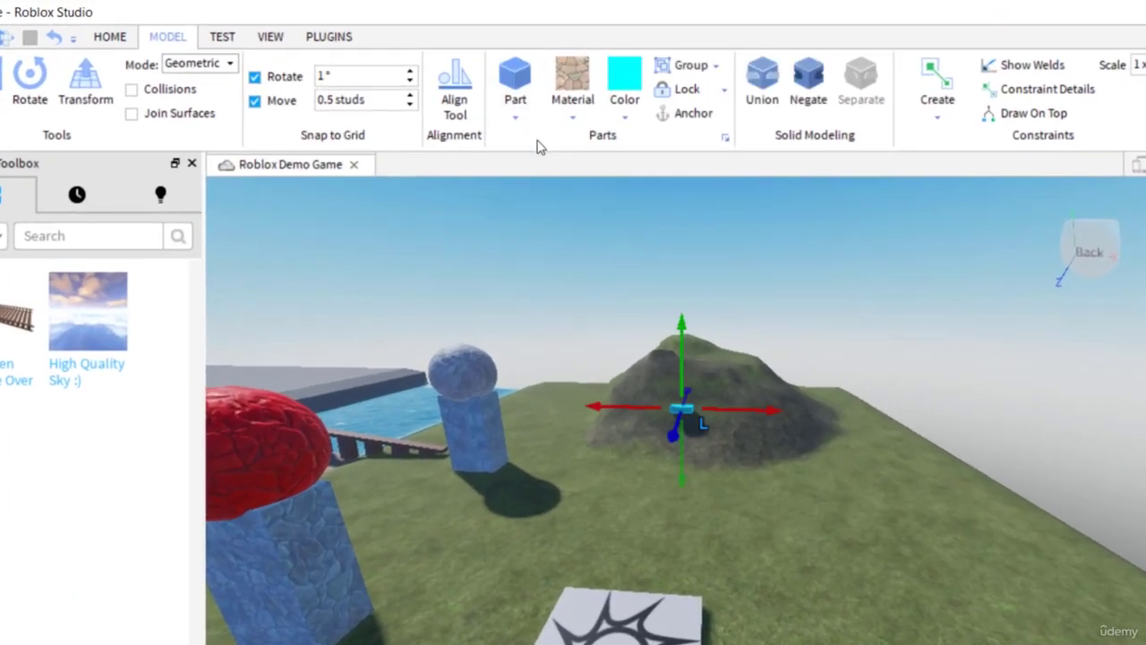
left_click_drag(684, 409, 617, 542)
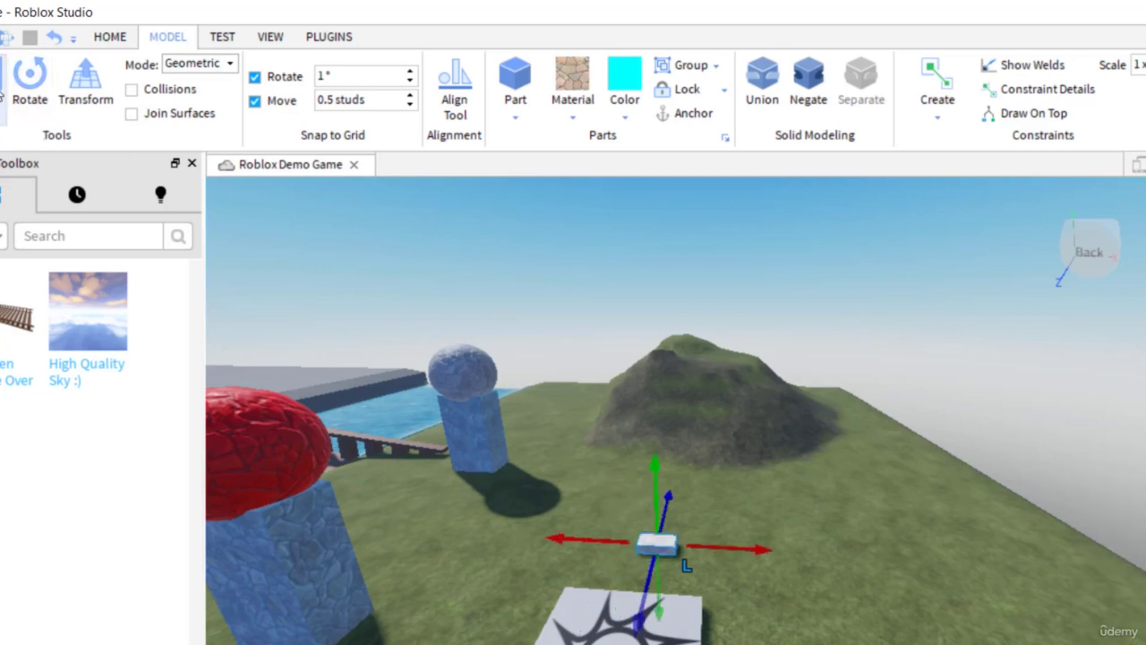
left_click(5, 89)
left_click_drag(702, 546, 941, 558)
left_click_drag(781, 536, 800, 369)
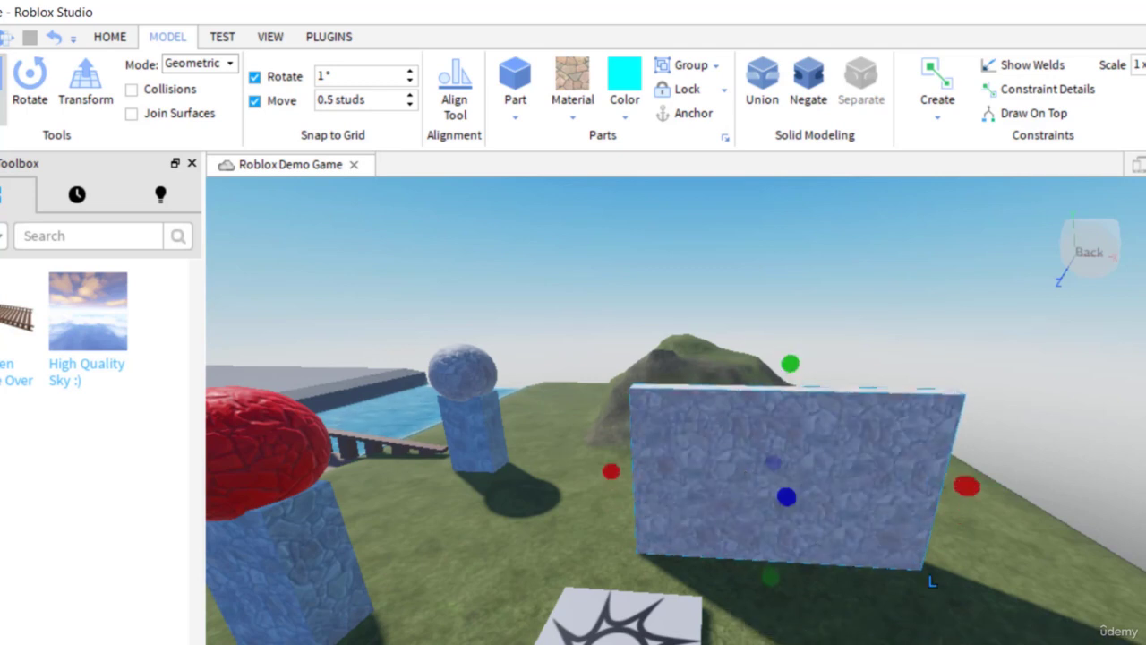
- Set the new wall's material to Wood and deselect the wall
key("ctrl+z")
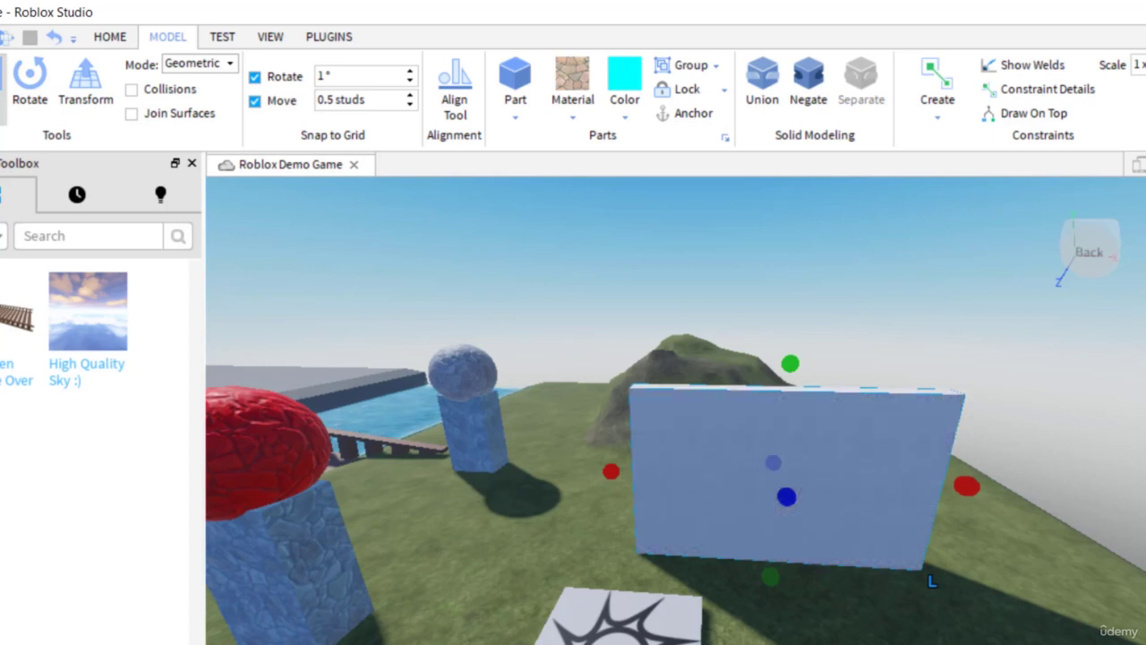
scroll(849, 581, "up", 3)
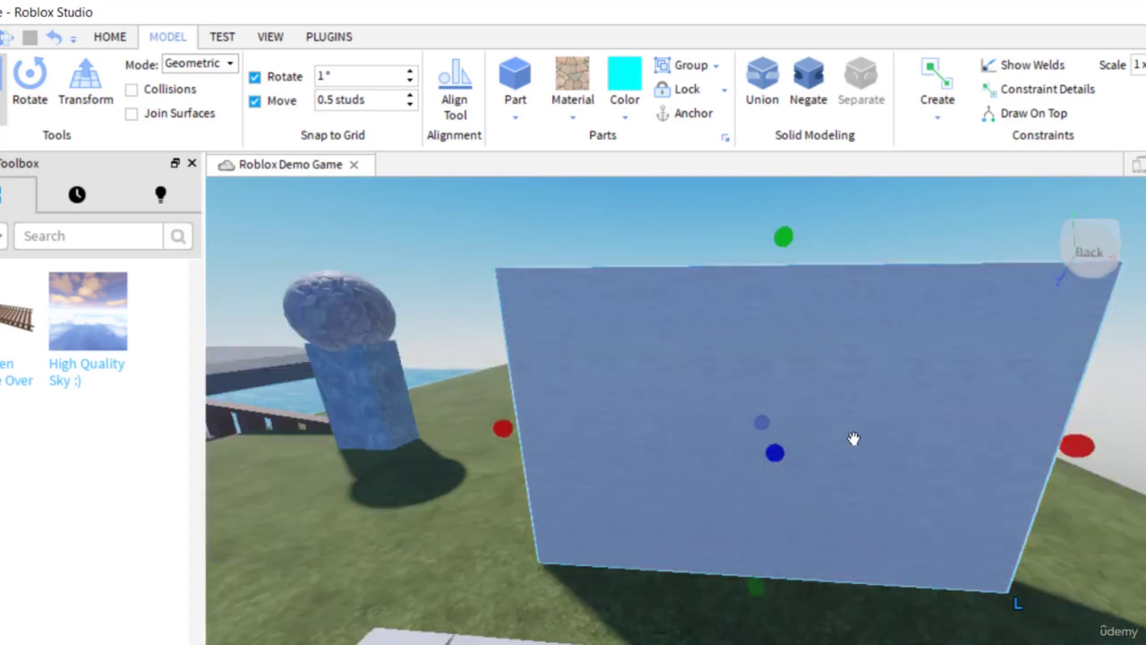
scroll(734, 422, "down", 5)
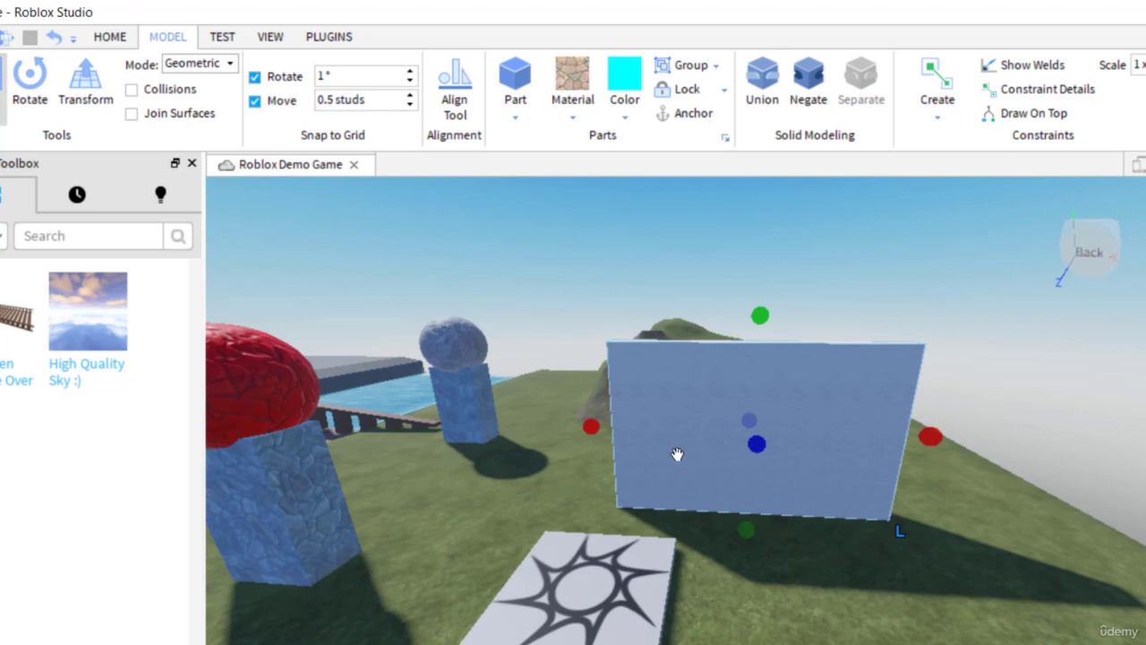
key("ctrl+z")
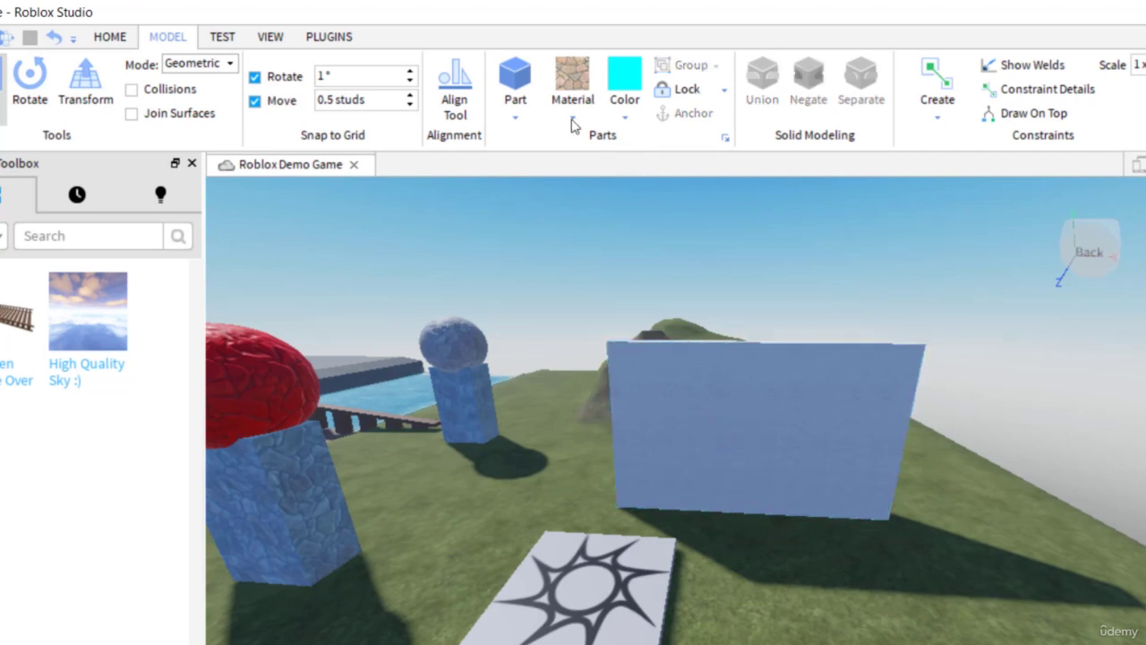
- Insert a second block against the wall's spawn-pad side and size it to 5, 4, 9
left_click(517, 116)
left_click(544, 139)
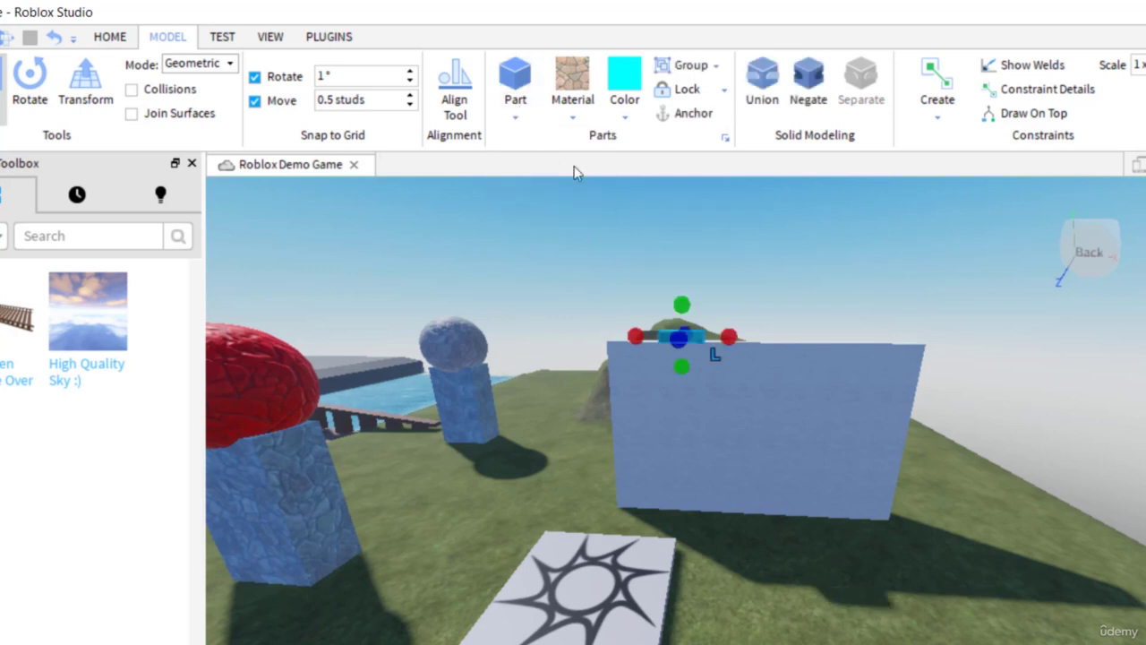
left_click_drag(694, 339, 645, 467)
key("d")
right_click_drag(709, 421, 660, 390)
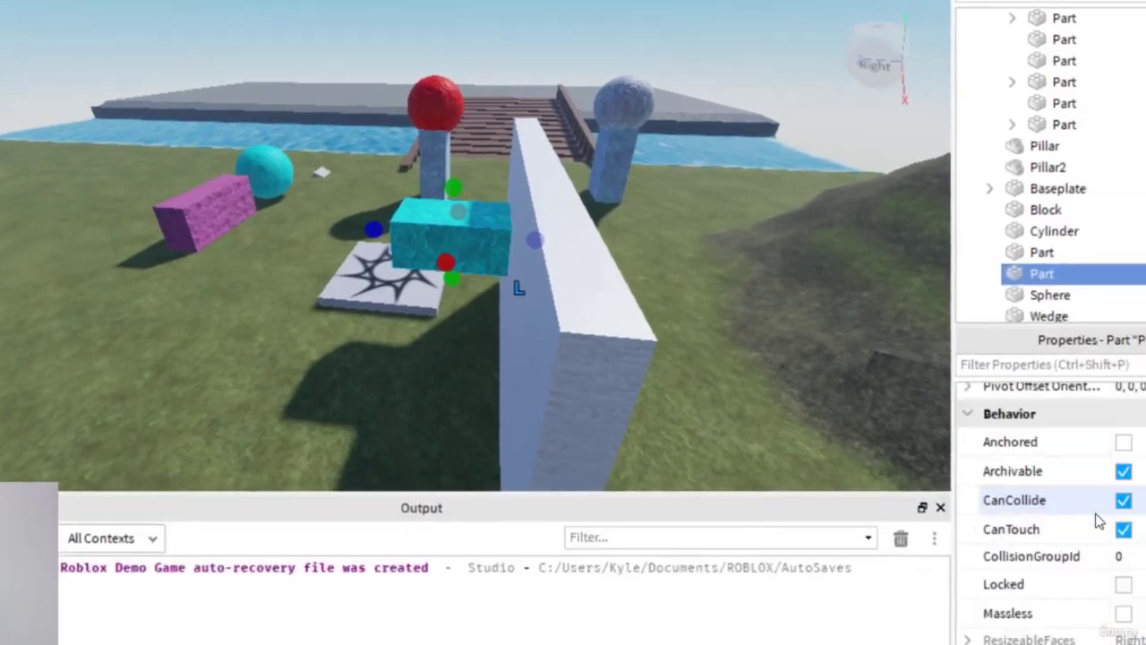
- Disable CanCollide on the cyan block and move it through the wall so that it protrudes on both sides
scroll(953, 402, "down", 5)
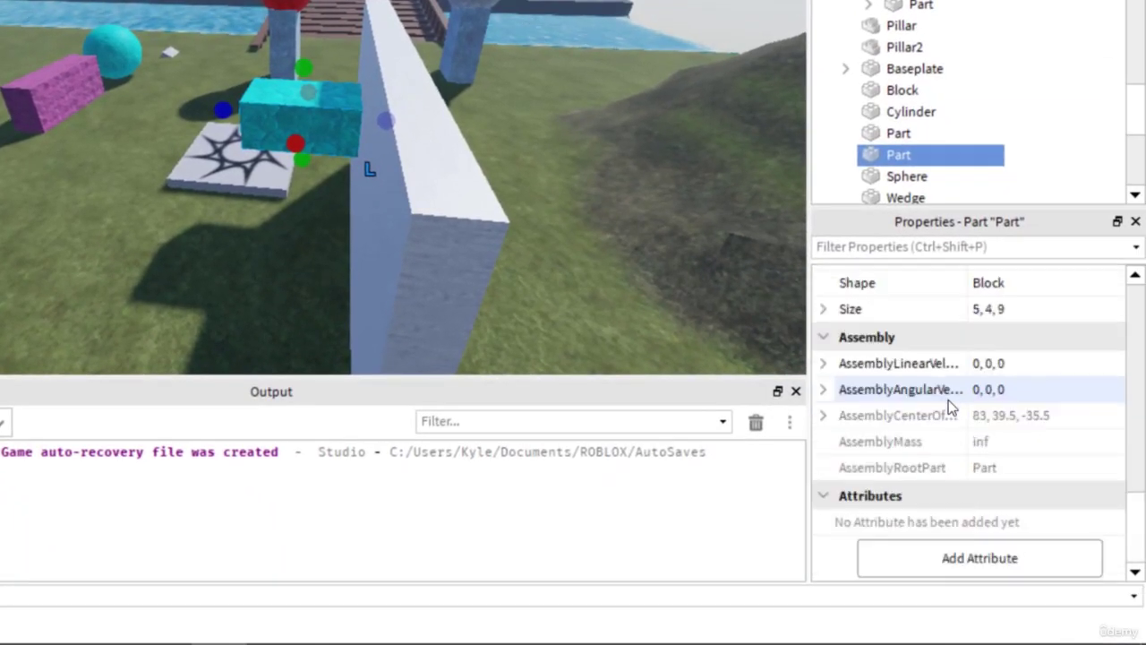
scroll(949, 403, "up", 5)
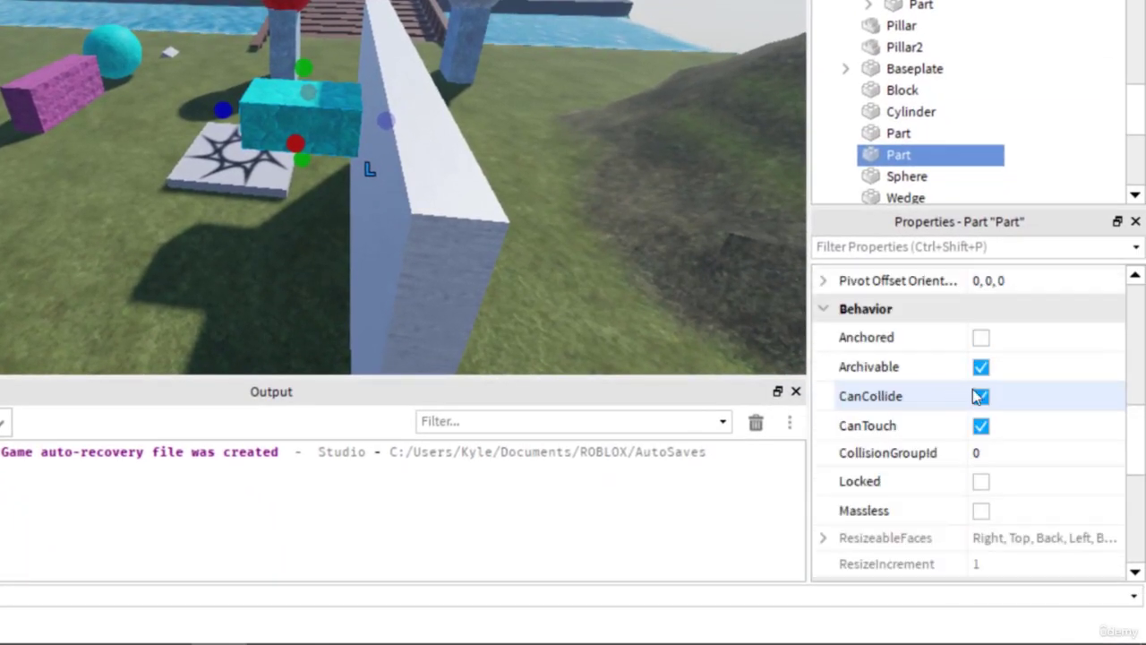
left_click(982, 397)
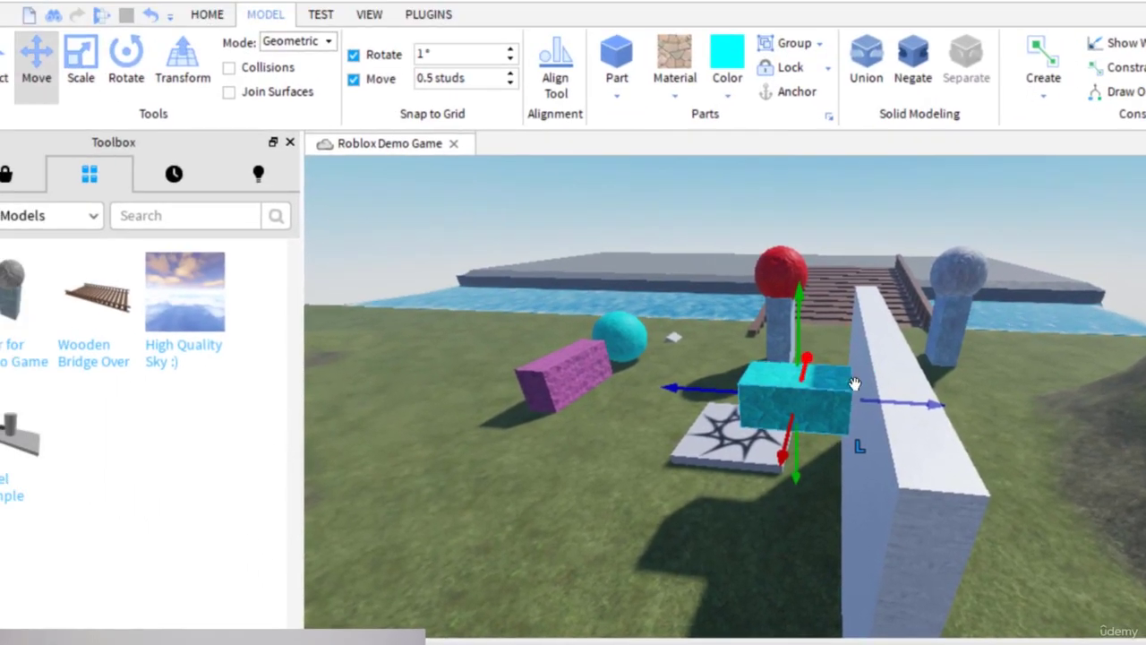
left_click_drag(900, 405, 955, 409)
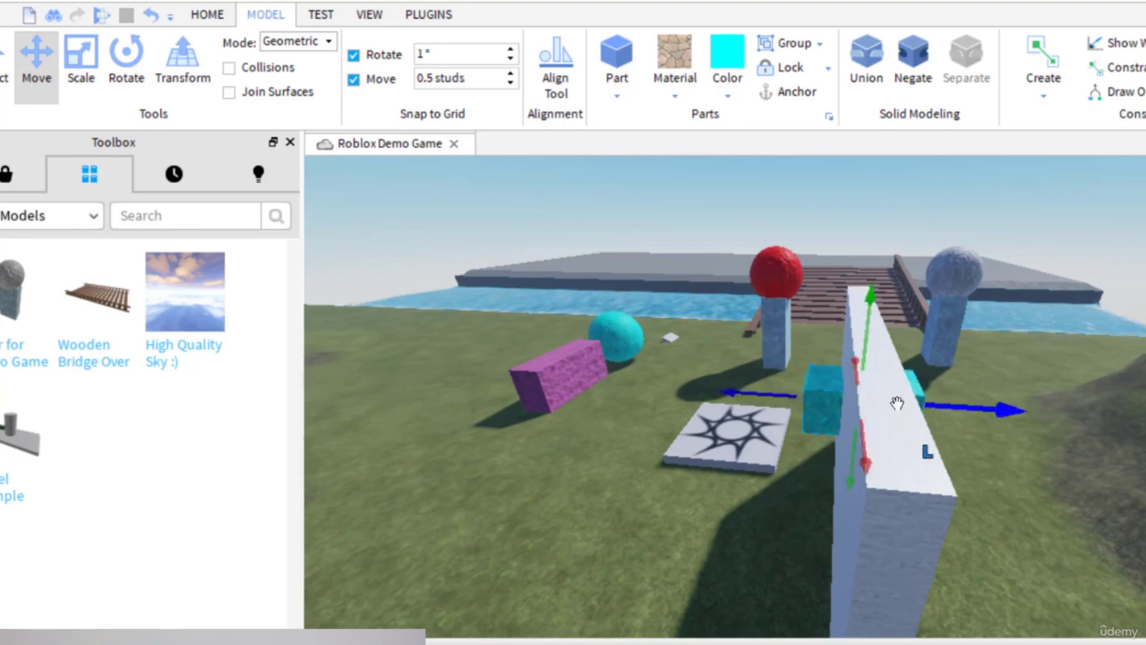
- Negate the cyan block that passes through the wall
key("d")
key("a")
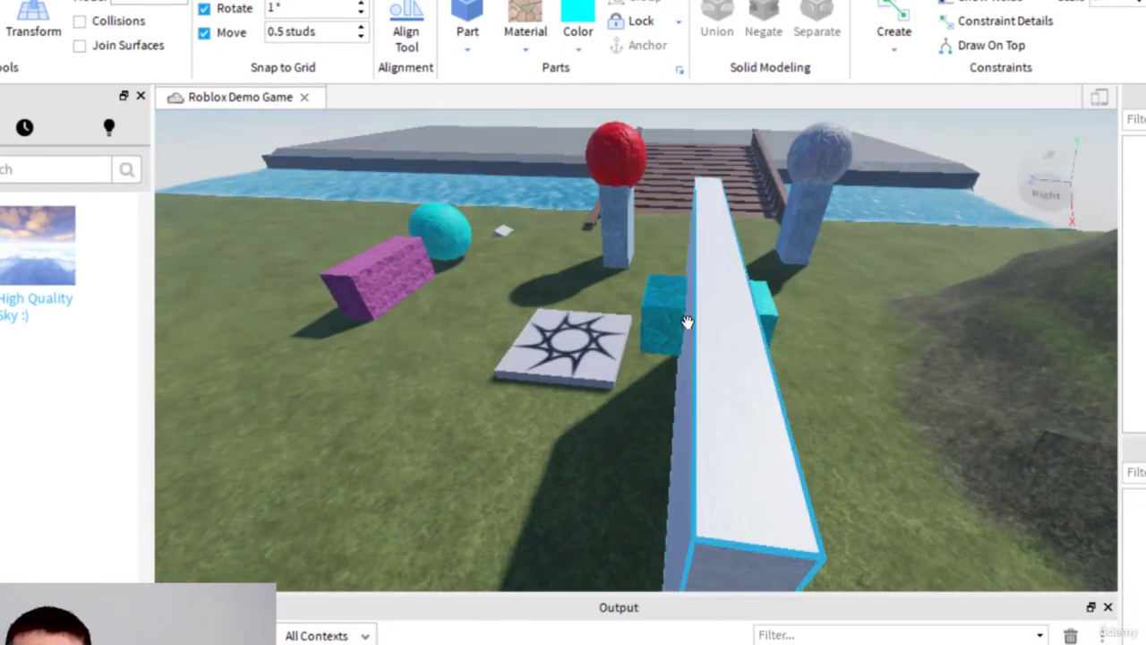
left_click(686, 320)
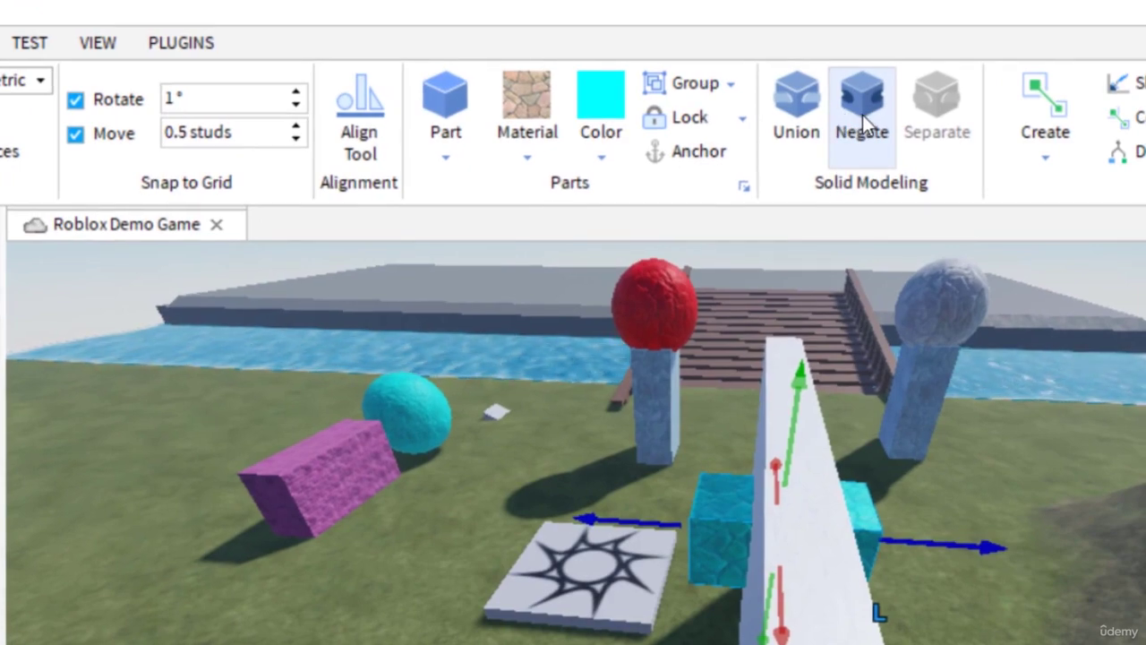
left_click(863, 115)
- Union the wall with the negative block to cut a rectangular window opening through the wall
scroll(1003, 589, "up", 4)
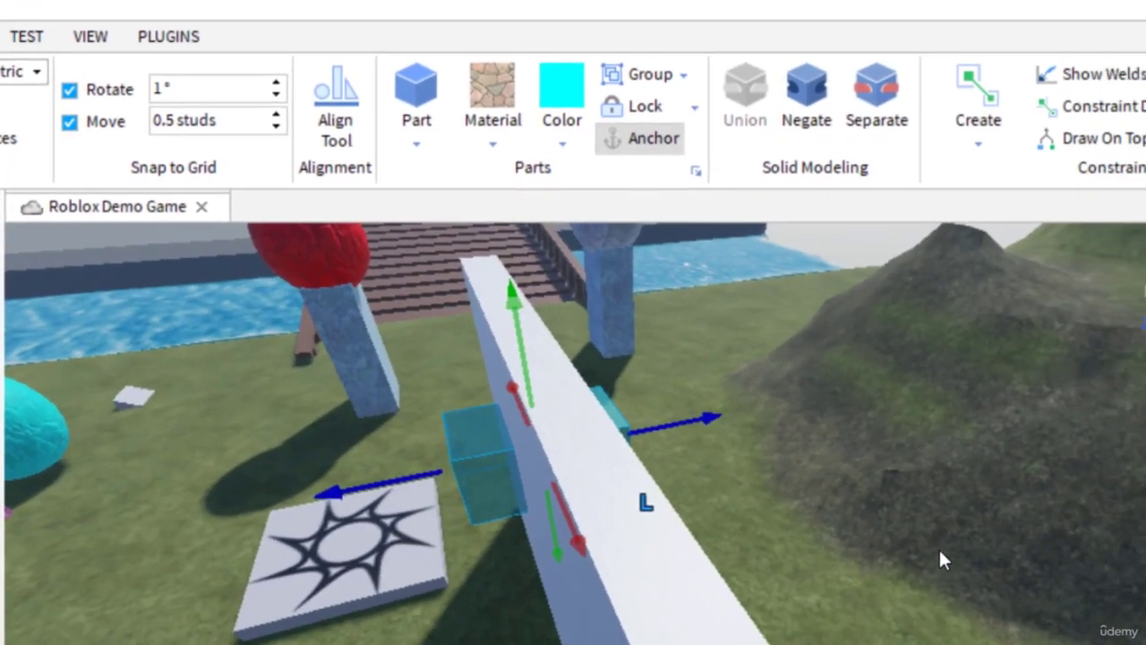
right_click_drag(939, 550, 939, 548)
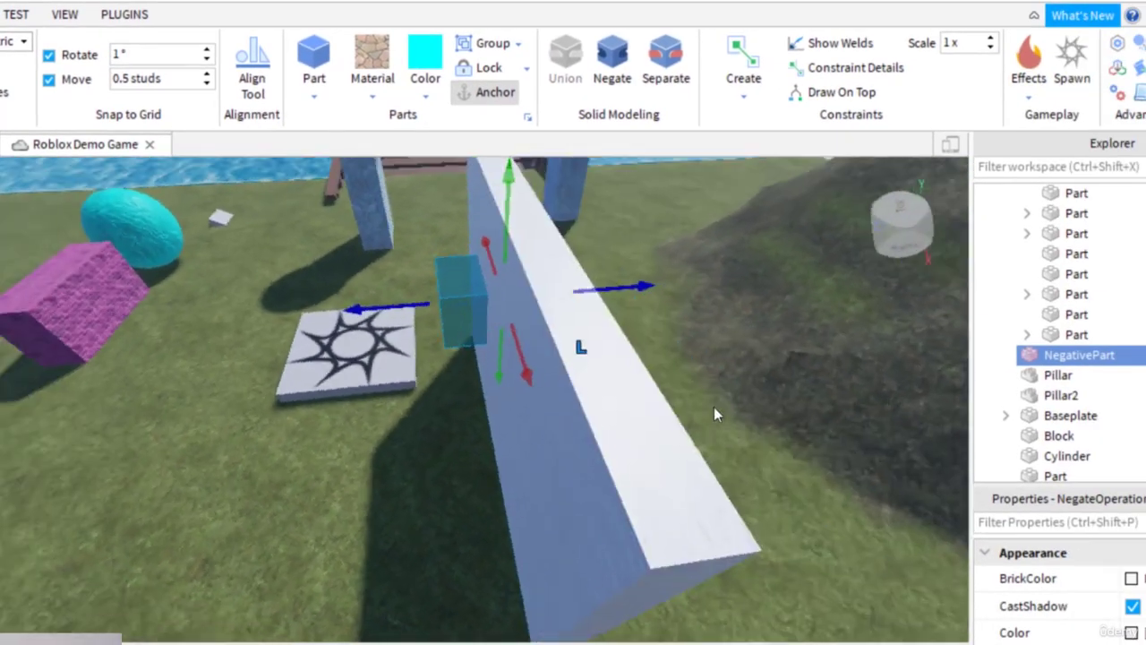
right_click_drag(714, 407, 712, 406)
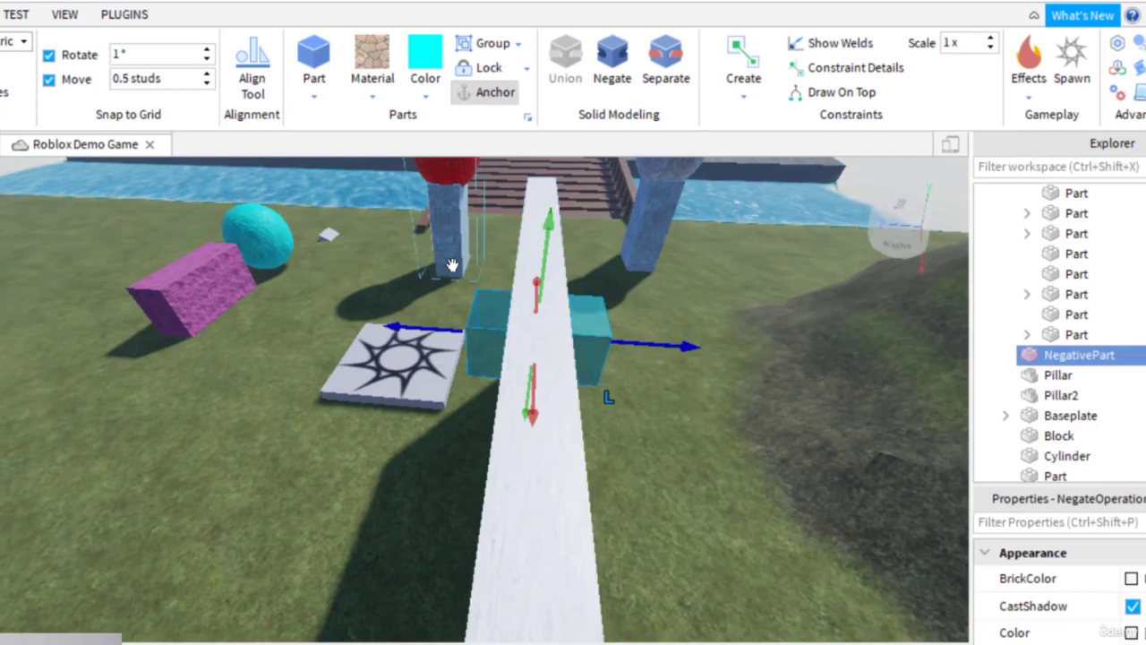
left_click(534, 269)
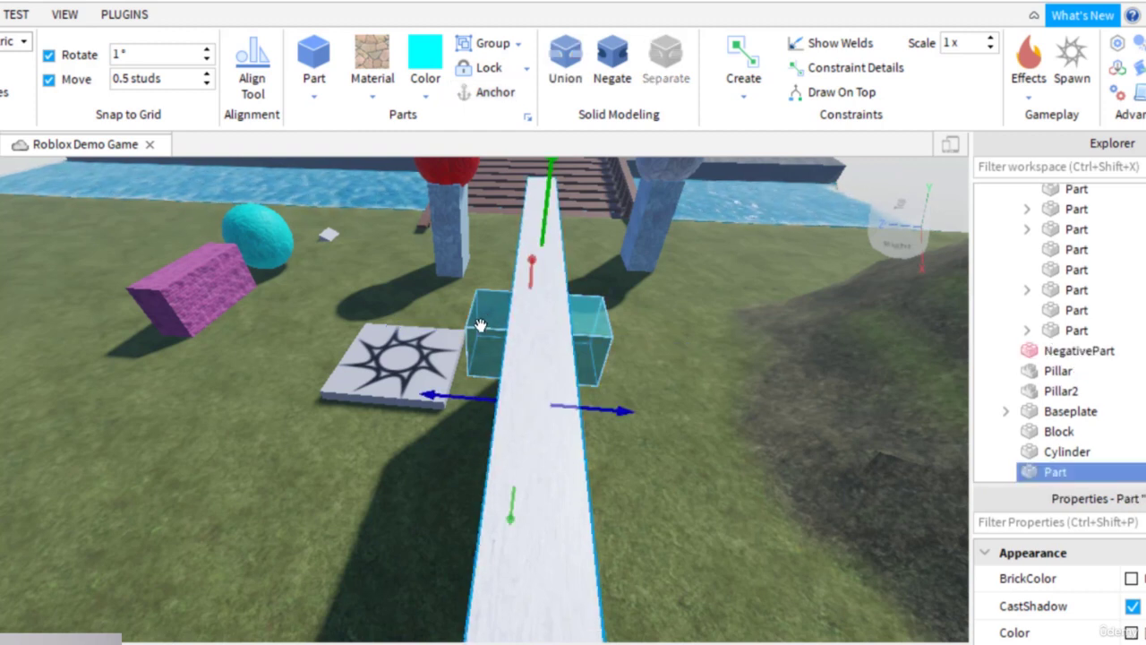
left_click(481, 327, "ctrl")
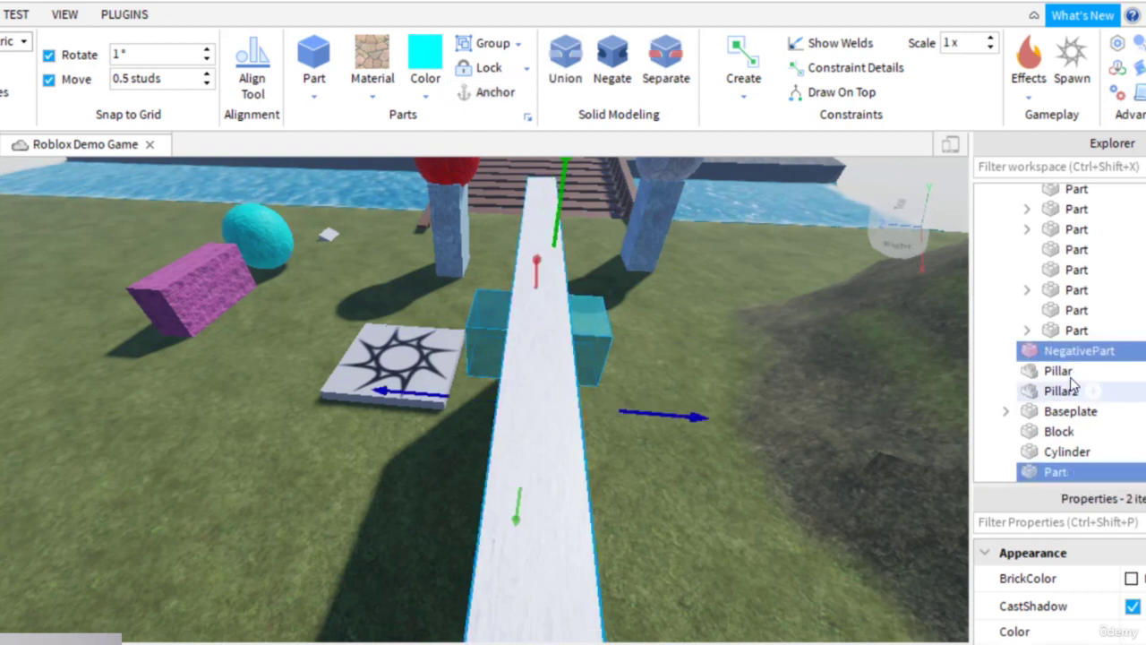
left_click(566, 72)
key("a")
right_click_drag(705, 348, 614, 353)
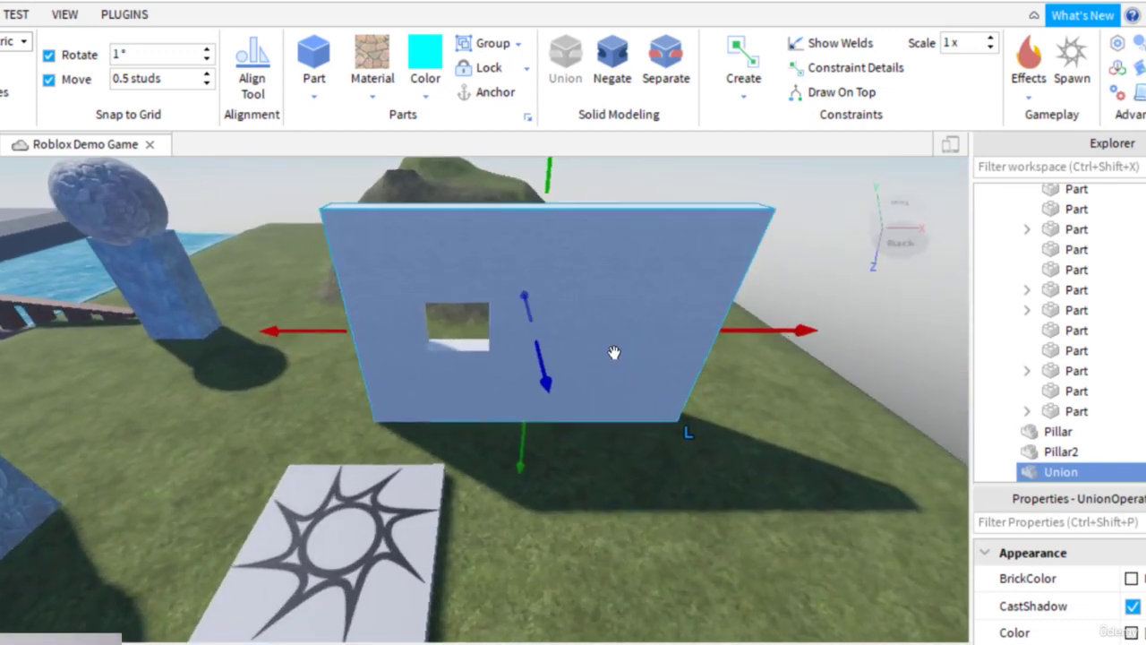
scroll(455, 285, "up", 3)
scroll(457, 264, "up", 3)
right_click_drag(453, 338, 455, 339)
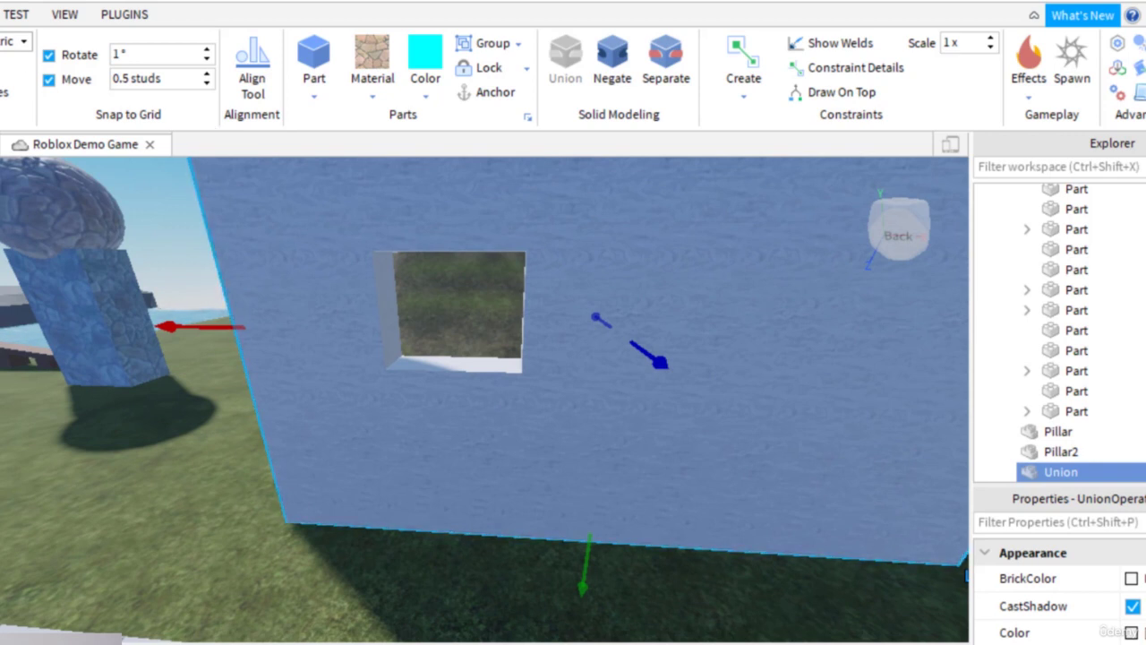
- Play-test the game by walking and jumping the character at the wall's window opening, and stop the test
left_click(0, 14)
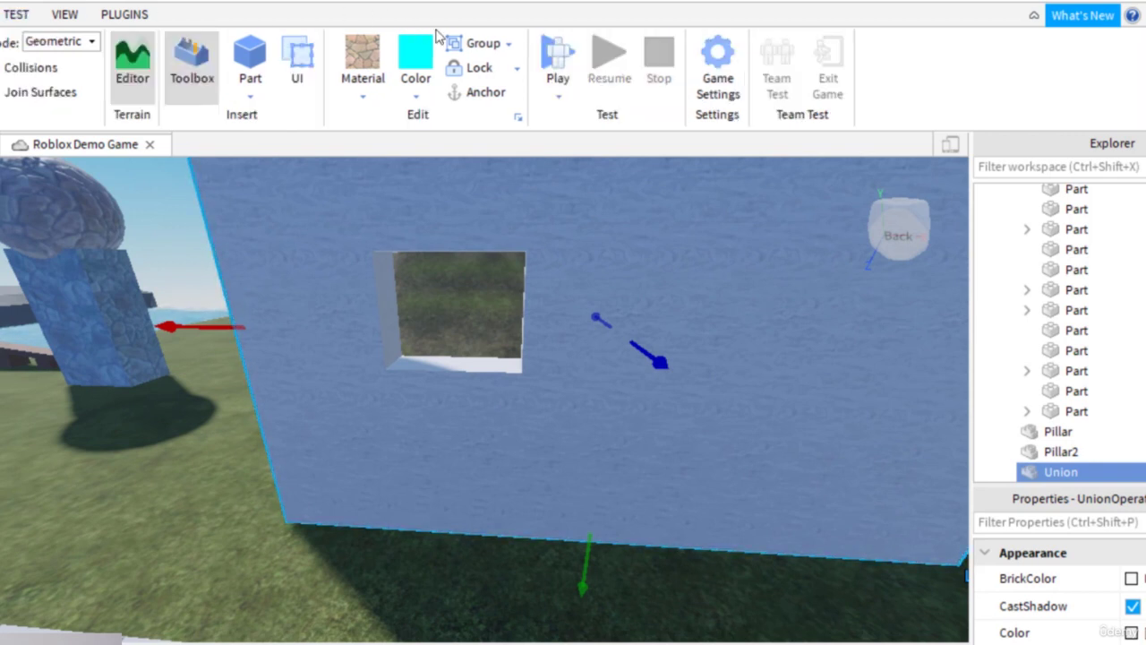
left_click(555, 58)
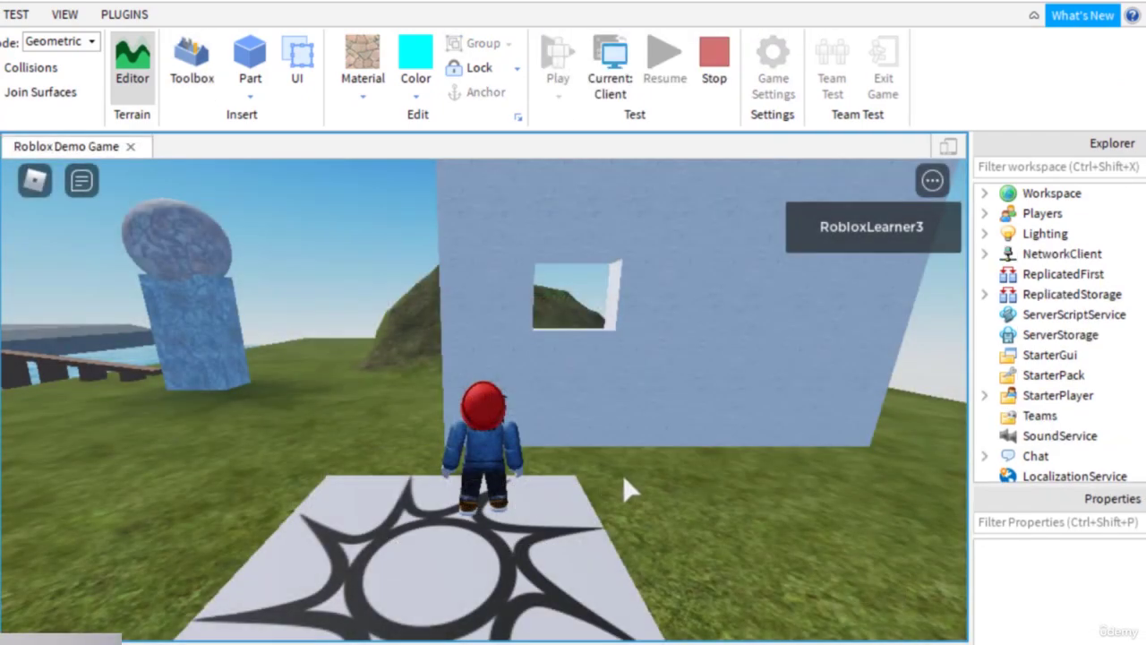
key("w")
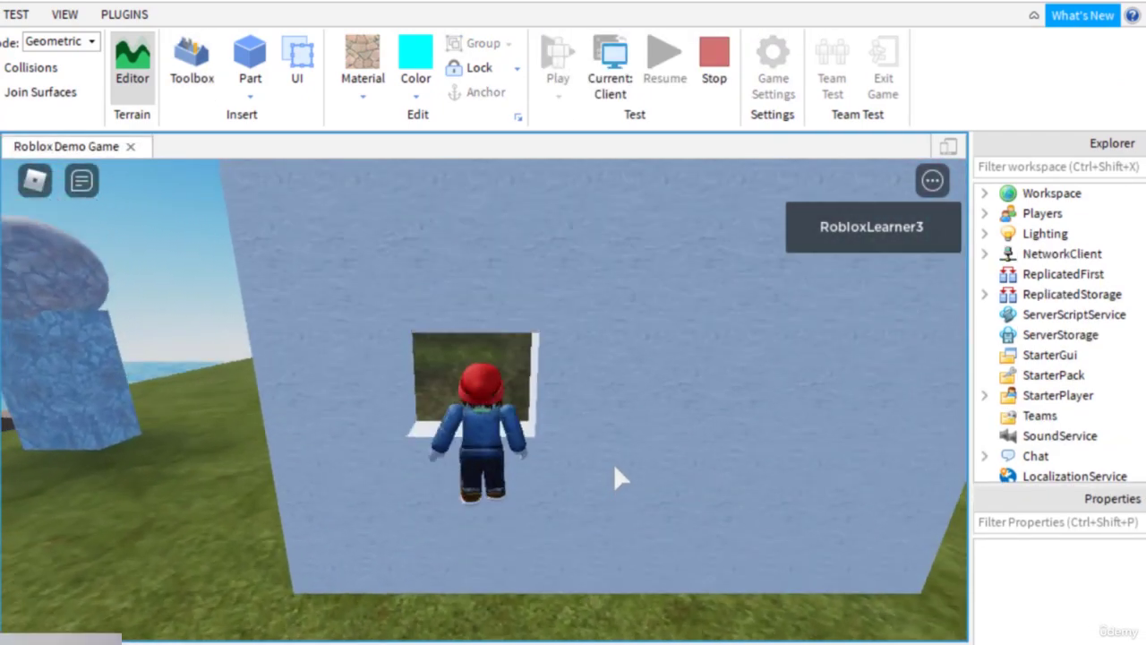
key("s")
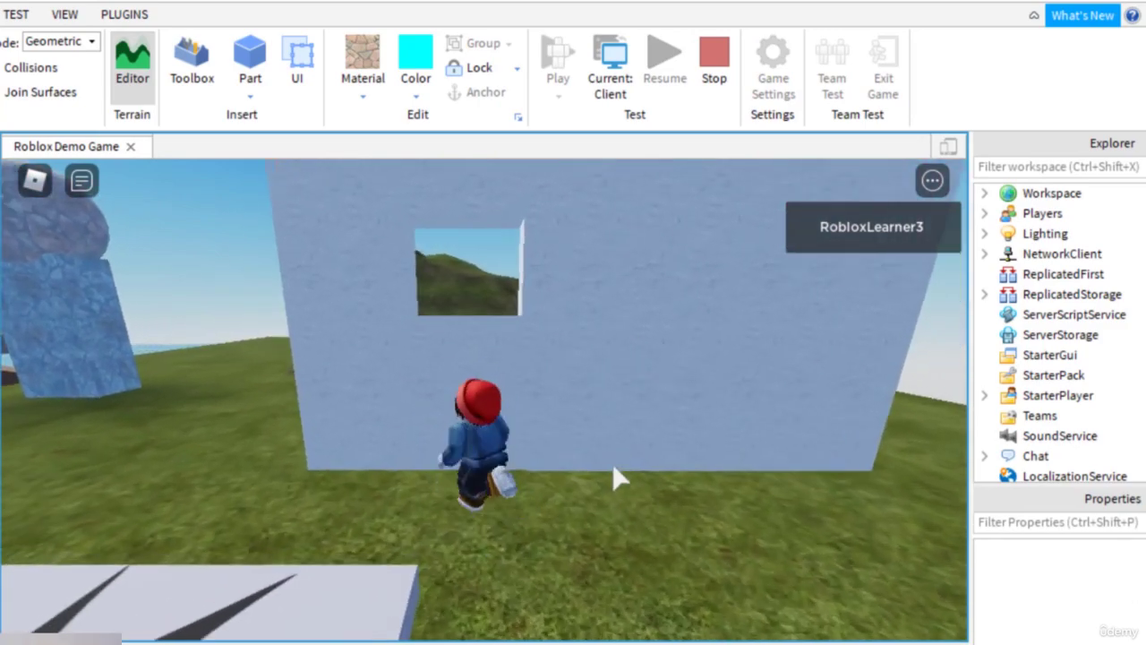
key("w")
key("space")
key("a")
key("s")
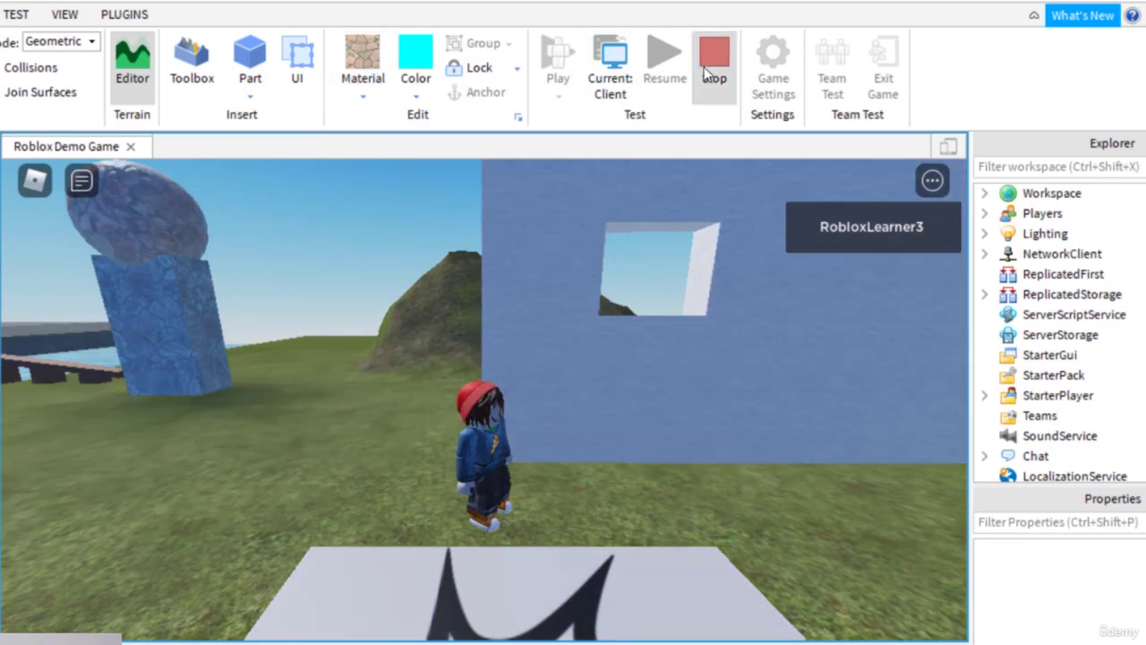
left_click(714, 62)
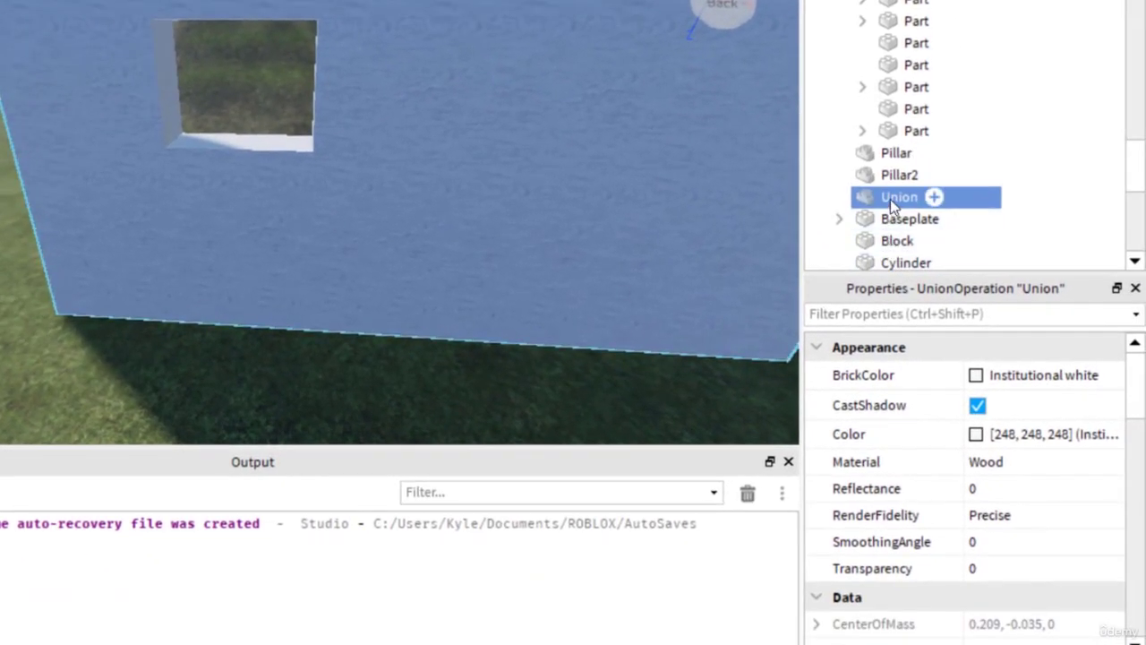
- Enable Anchored on the wall union
scroll(1039, 502, "down", 8)
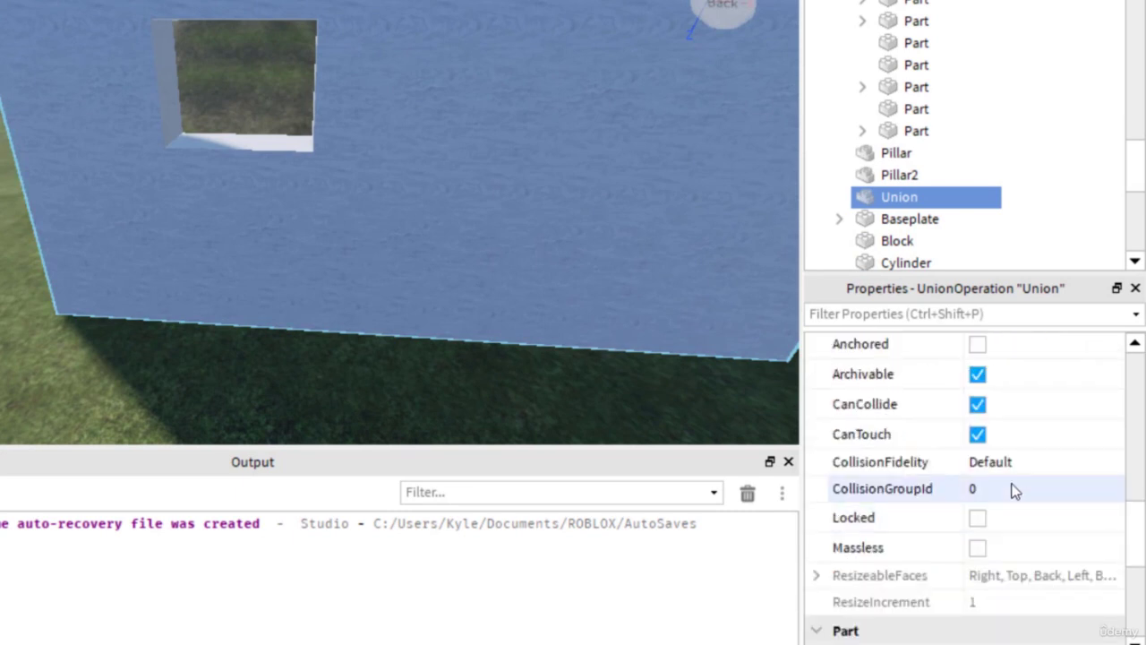
left_click(977, 346)
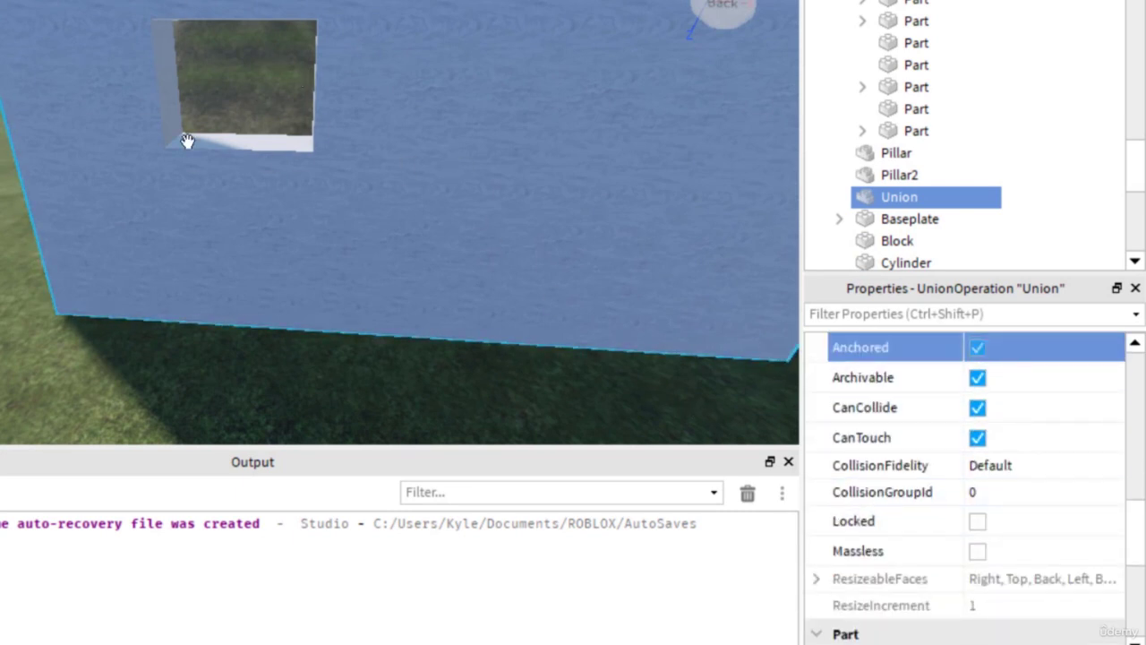
key("d")
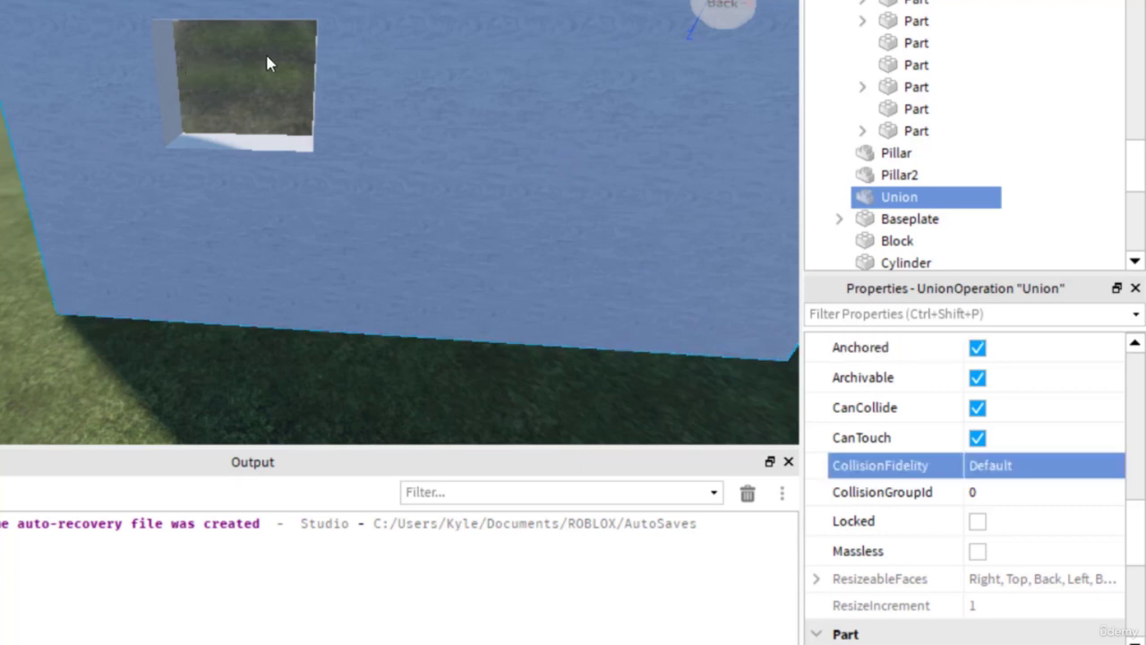
- Insert a cylinder part and place it on the wall's face beside the rectangular window opening
right_click_drag(262, 219, 258, 203)
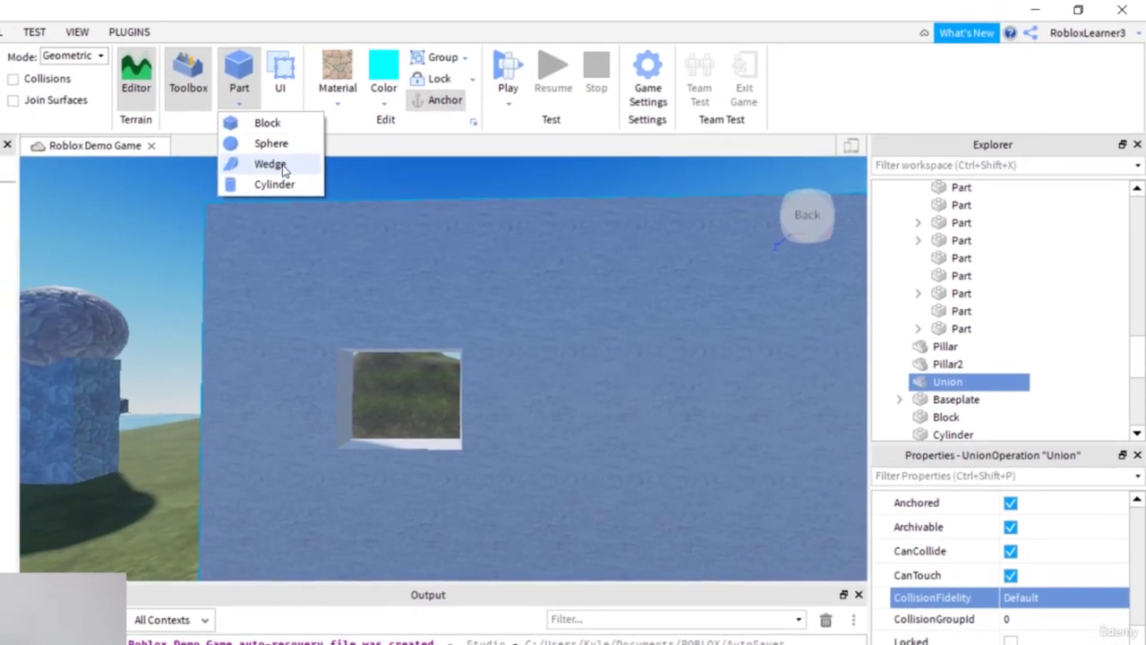
left_click(285, 183)
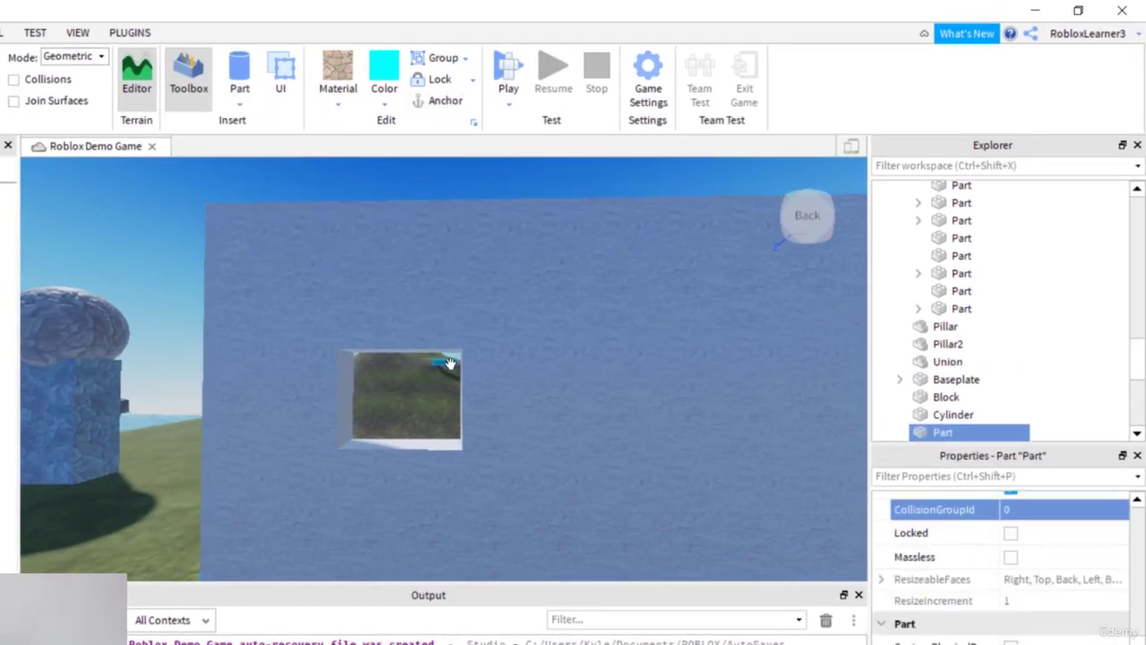
left_click_drag(439, 395, 662, 458)
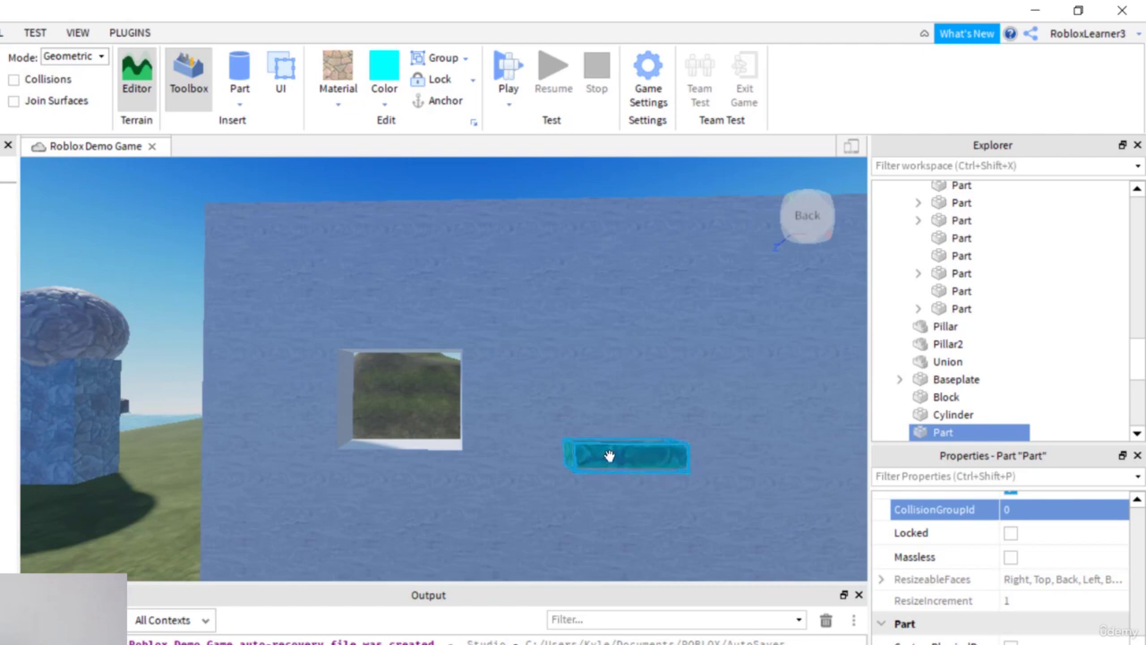
- Enlarge the cylinder beside the rectangular window and rotate it so its round face points at the wall
key("d")
key("ctrl+3")
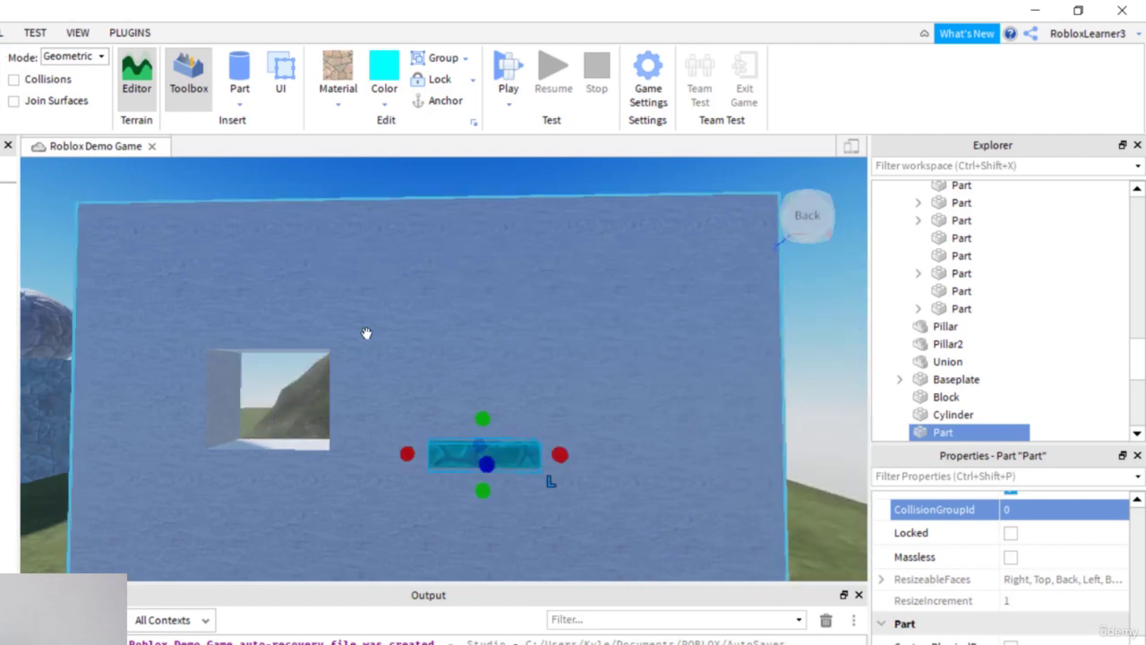
left_click_drag(484, 417, 483, 370)
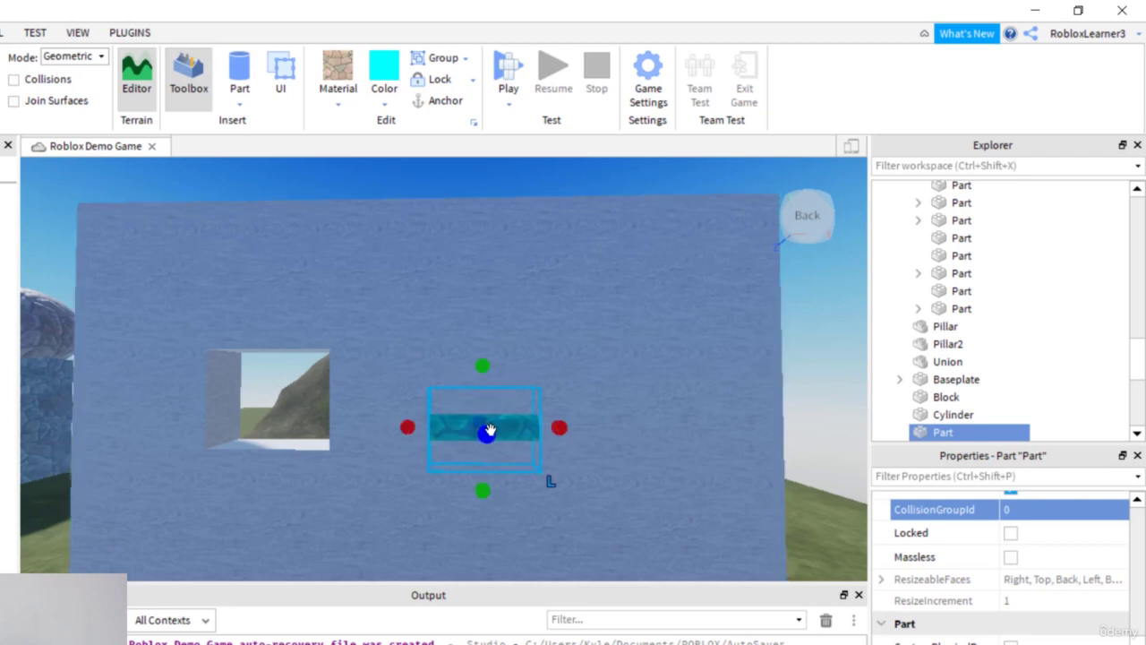
left_click_drag(488, 434, 502, 465)
left_click(2, 83)
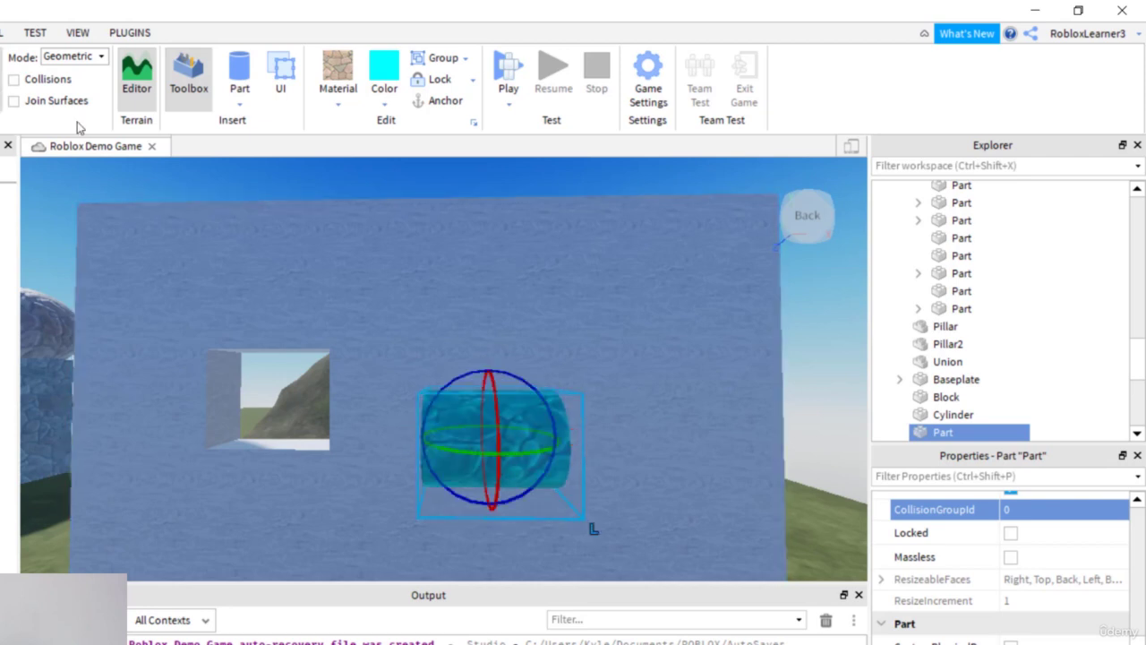
left_click_drag(565, 436, 499, 396)
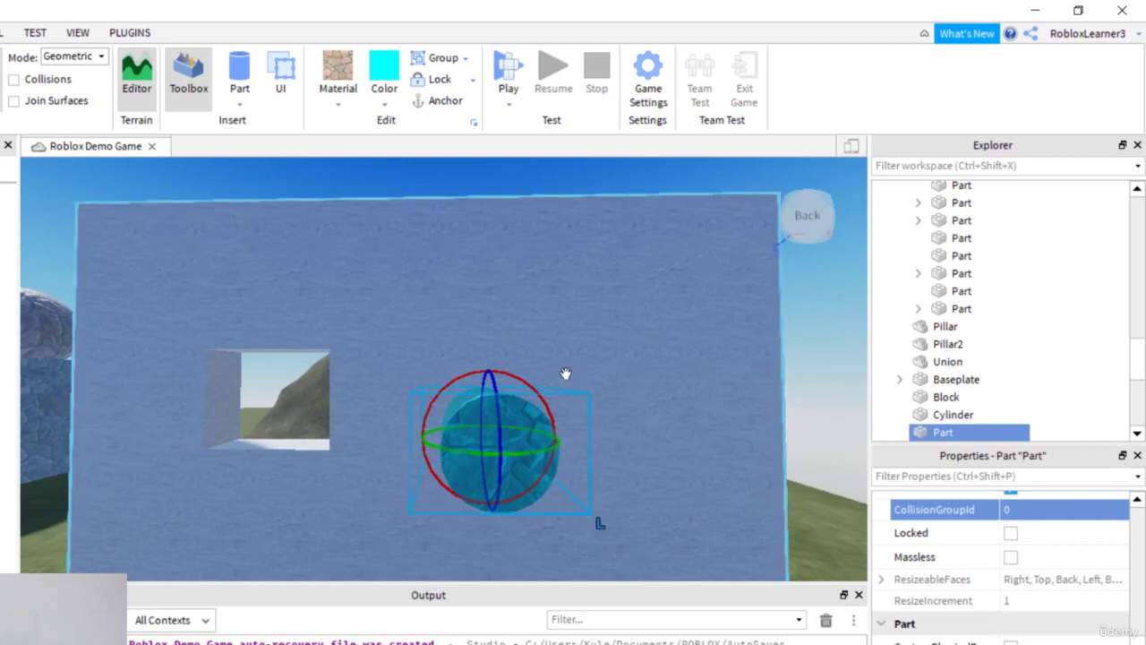
- Separate the wall union back into its wall part and negative block
left_click(271, 255)
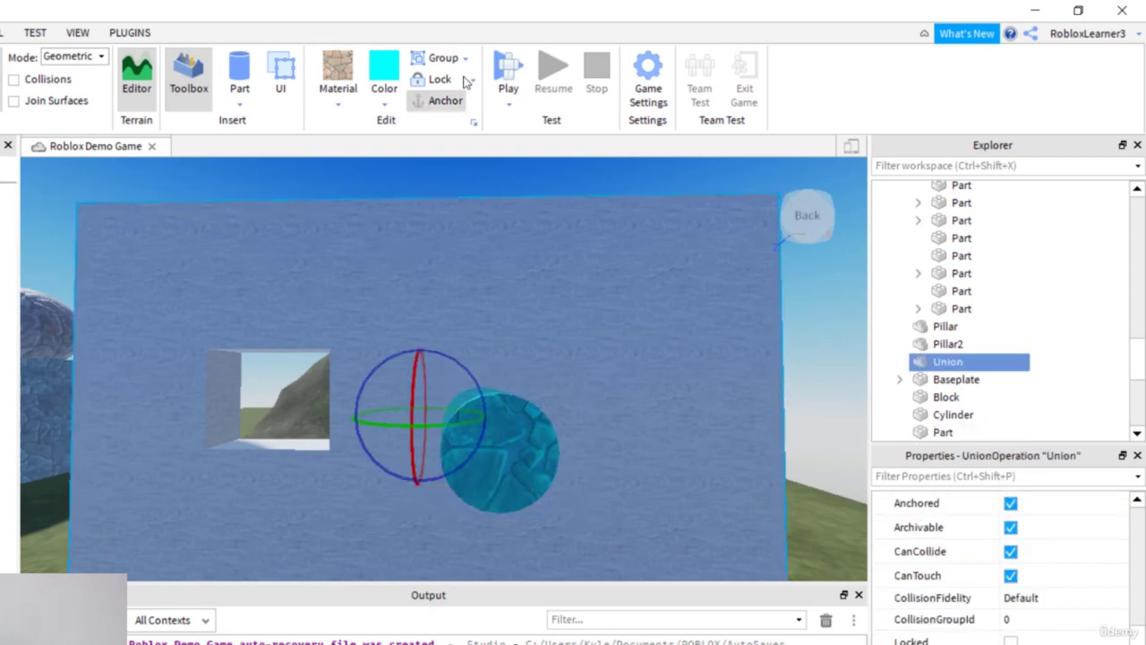
left_click(16, 34)
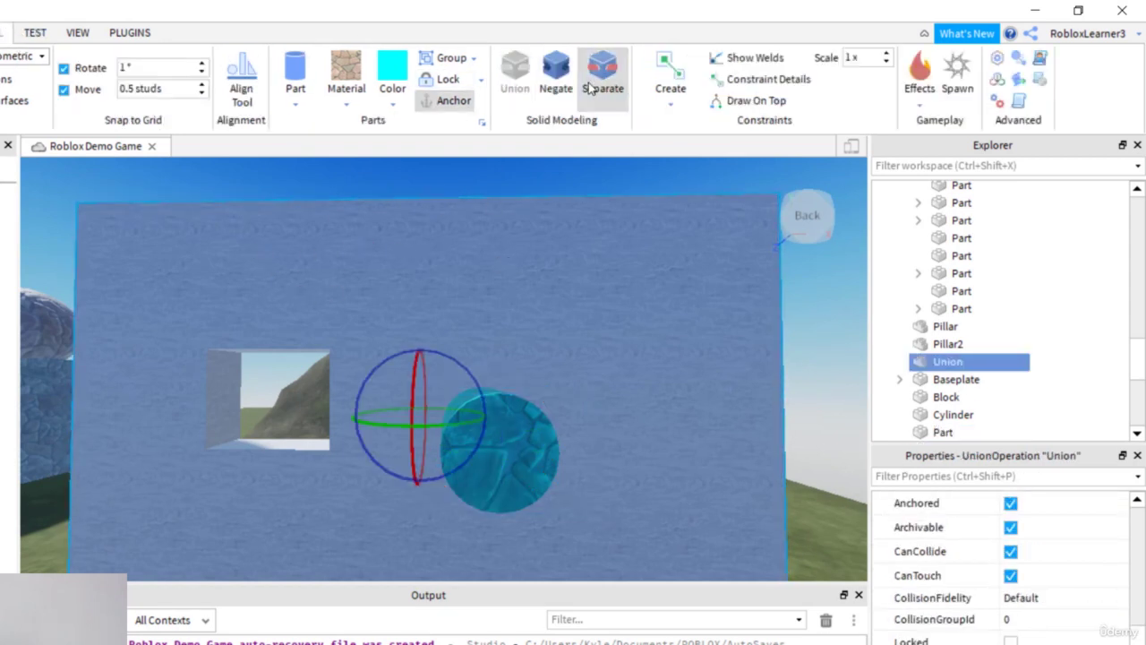
left_click(604, 79)
- Move the cylinder along its axis so it passes through the wall, and negate it
left_click(545, 460)
left_click_drag(545, 460, 578, 327)
right_click_drag(578, 327, 639, 383)
scroll(638, 391, "down", 4)
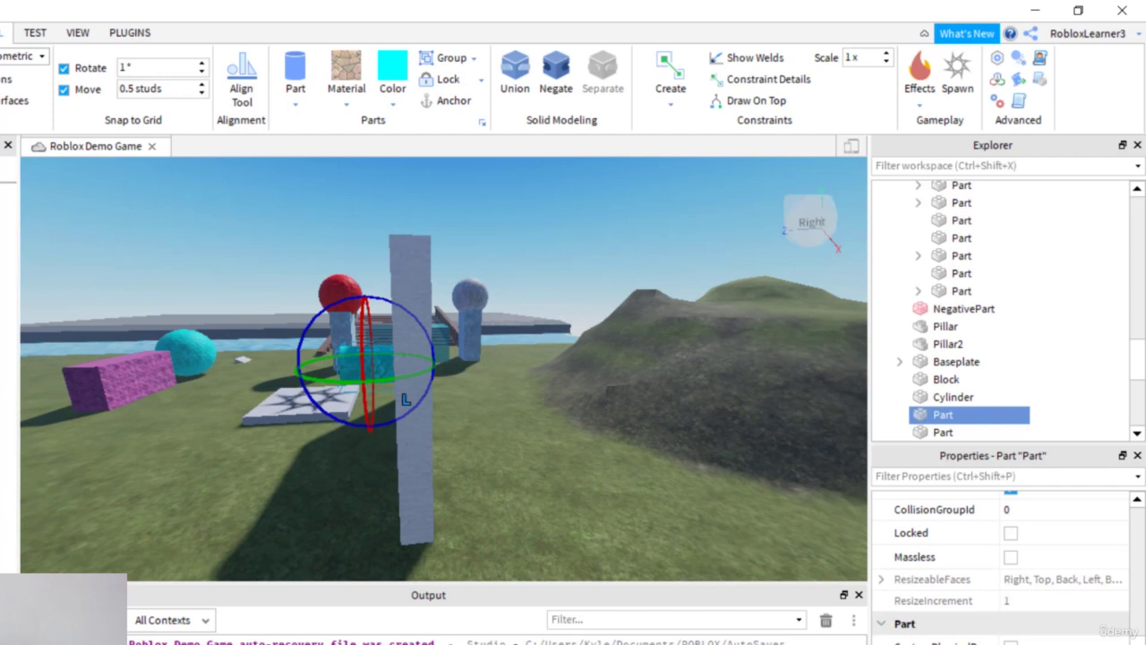
left_click(0, 33)
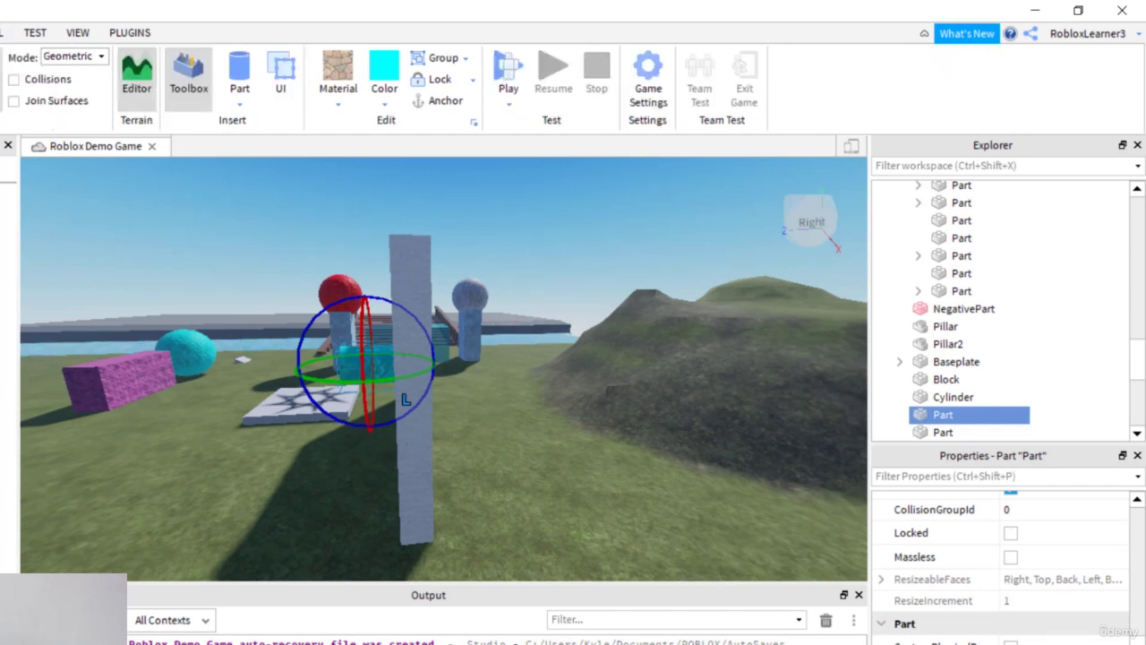
key("ctrl+2")
left_click_drag(446, 374, 500, 365)
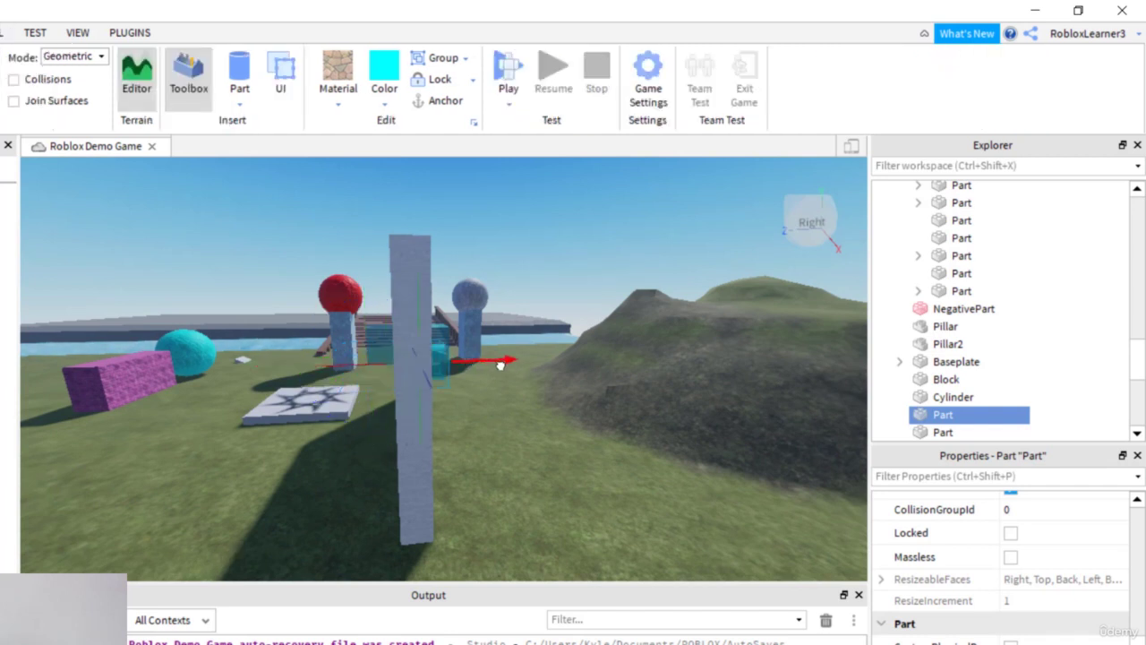
right_click_drag(538, 404, 537, 403)
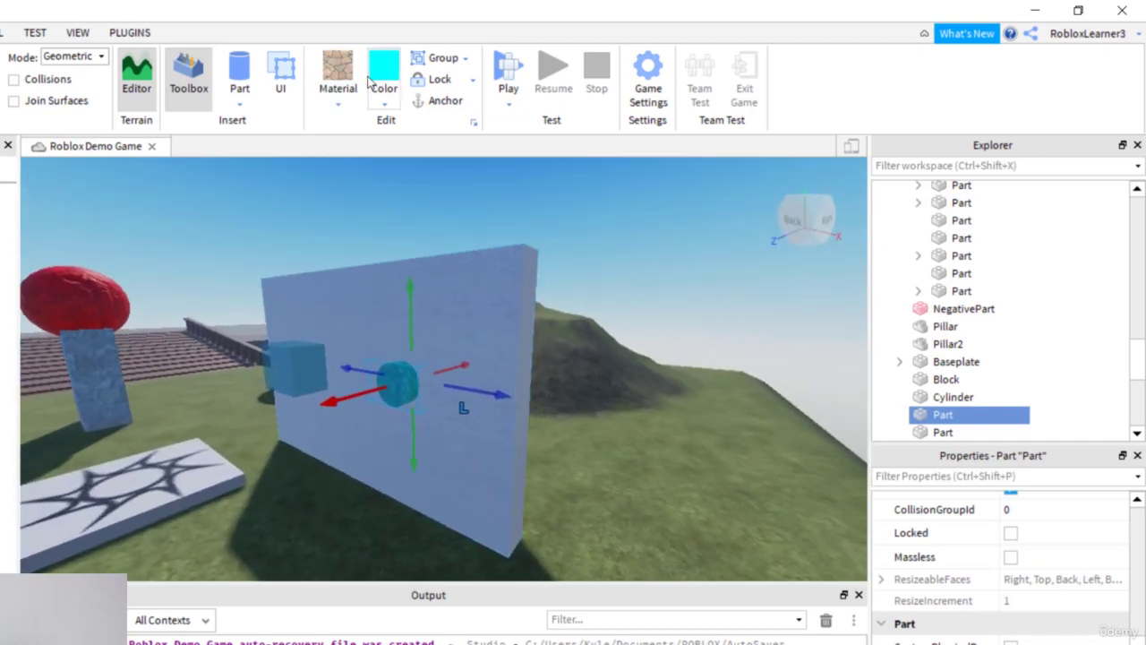
left_click(14, 35)
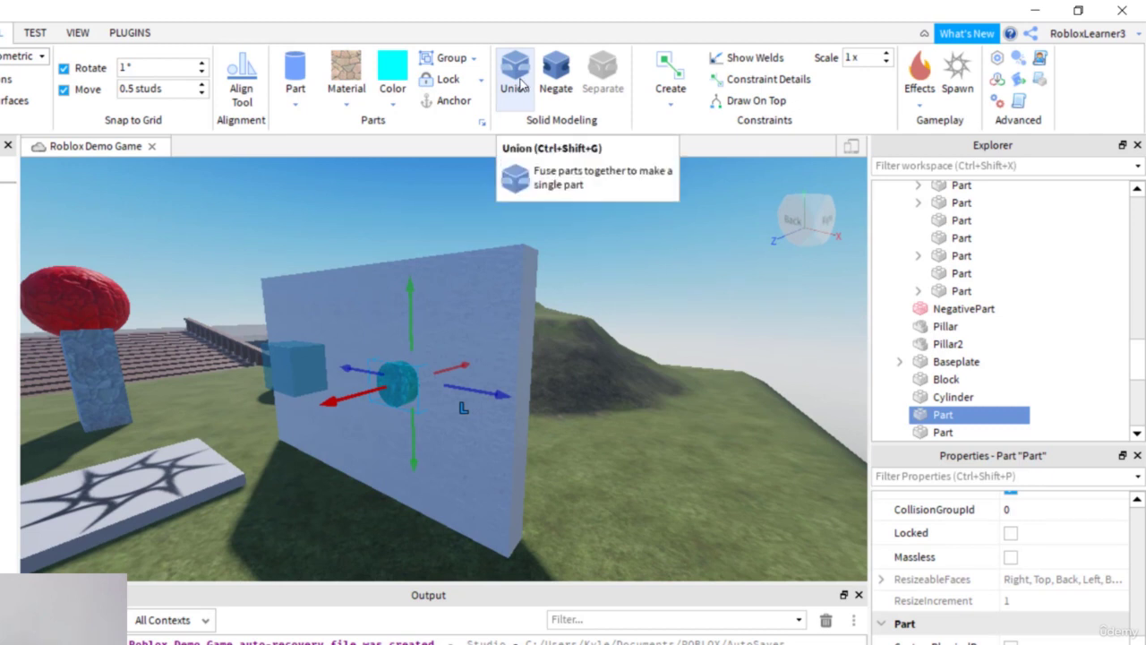
left_click(555, 76)
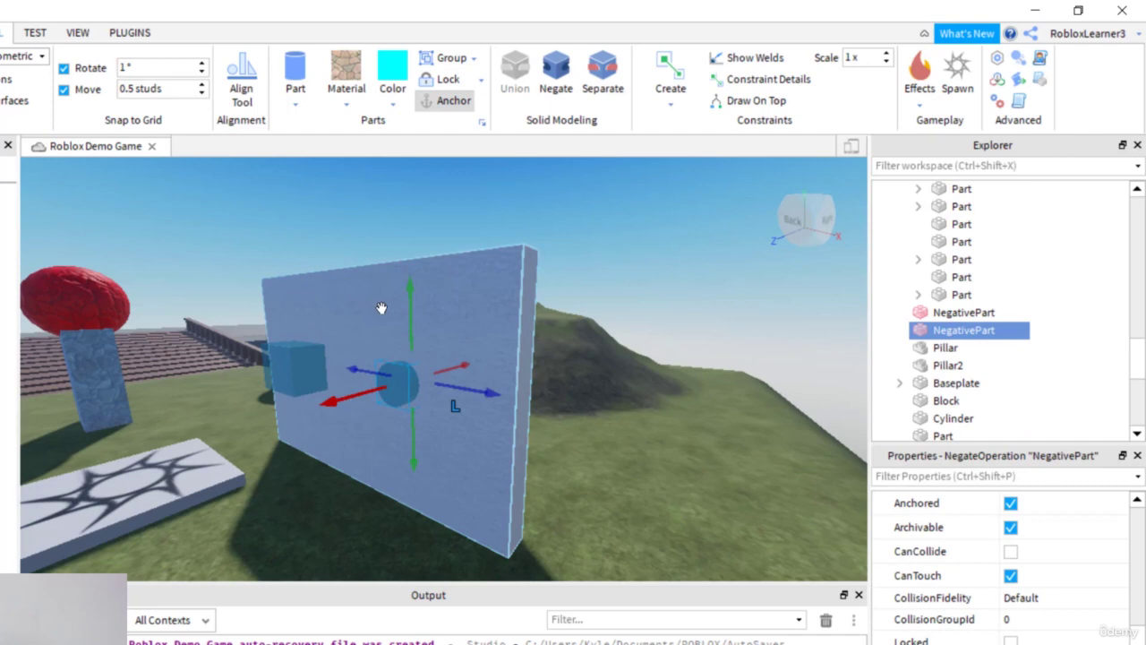
- Union the wall with the negative block and negative cylinder to cut a rectangular and a round window
left_click(301, 361)
key("f")
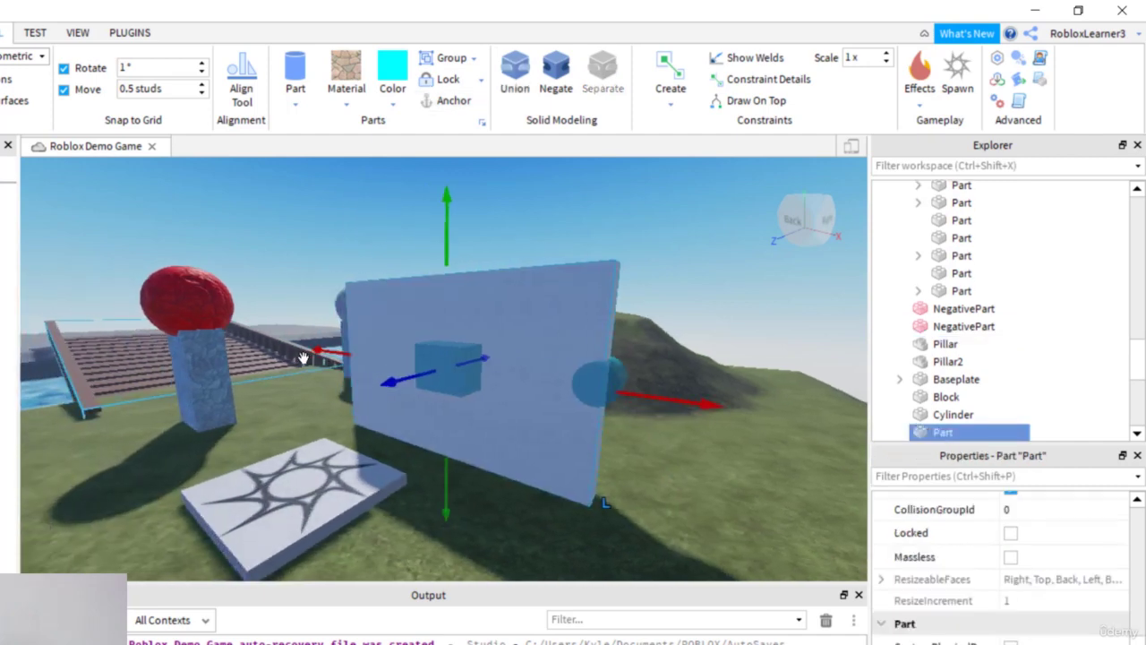
left_click_drag(507, 366, 563, 352)
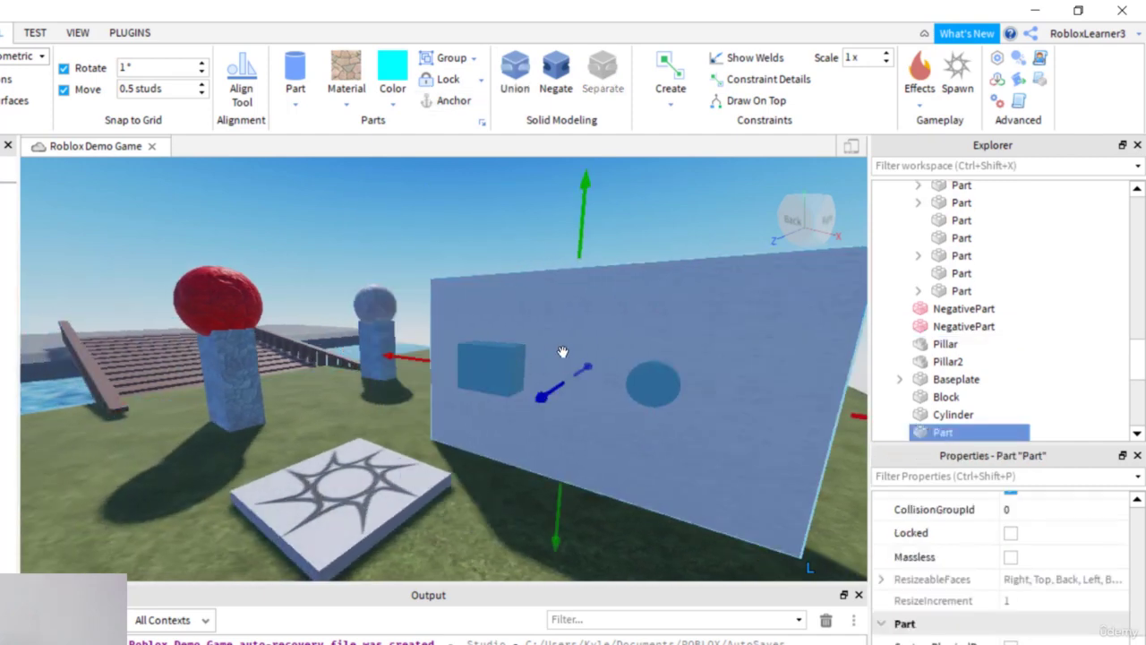
left_click_drag(421, 242, 767, 472)
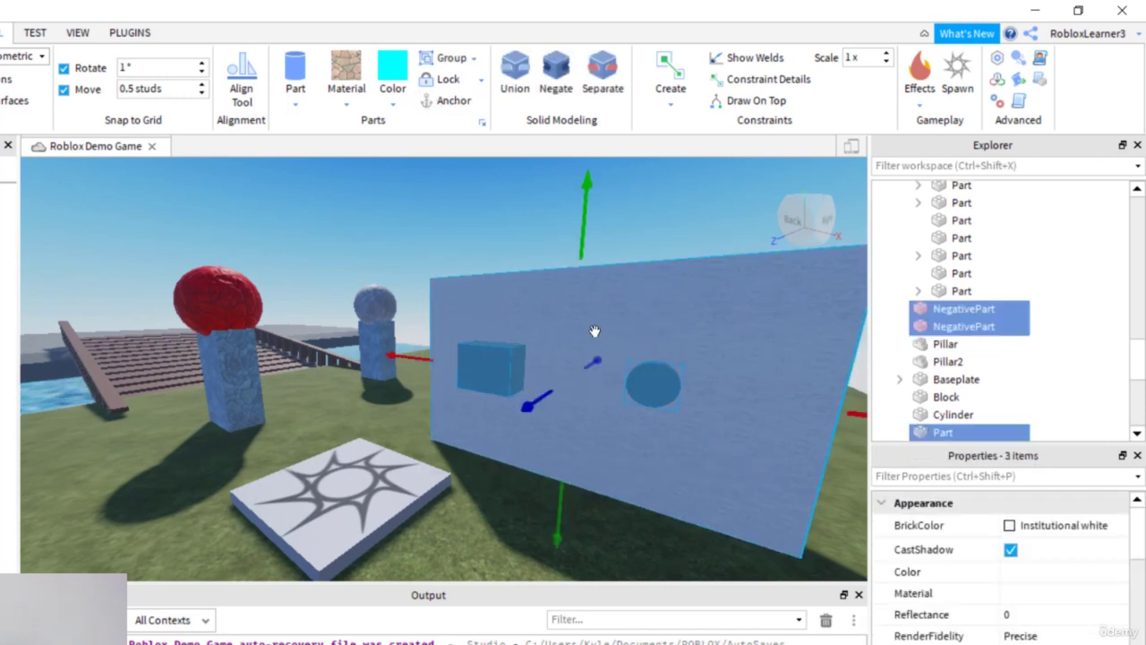
left_click(502, 356, "ctrl")
left_click(689, 401, "ctrl")
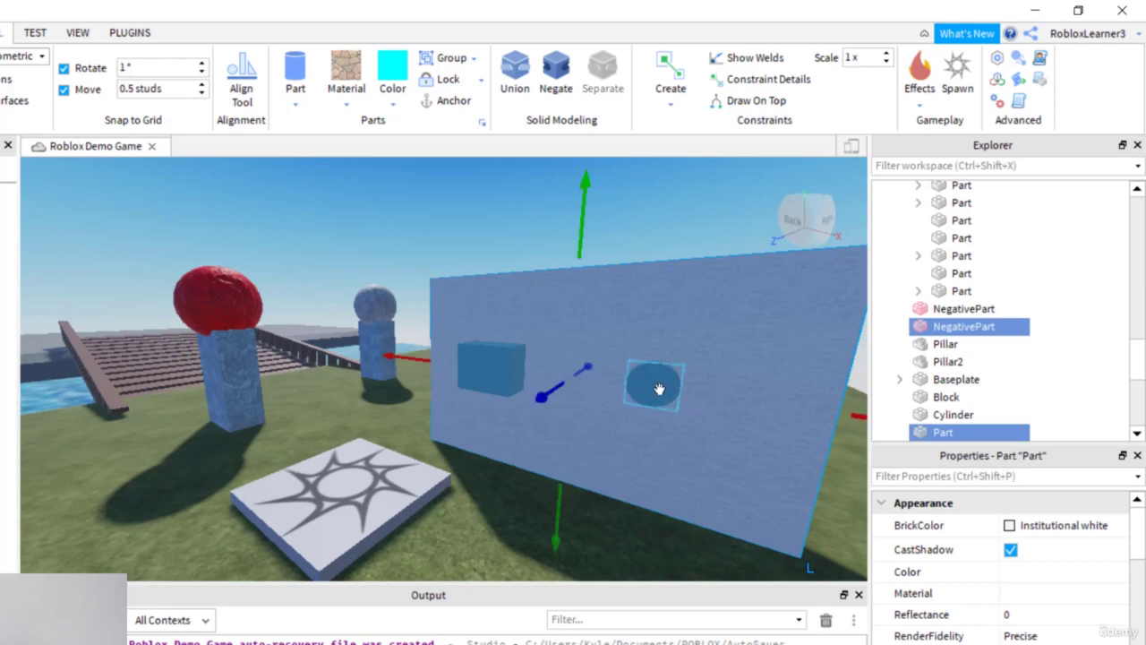
left_click(515, 77)
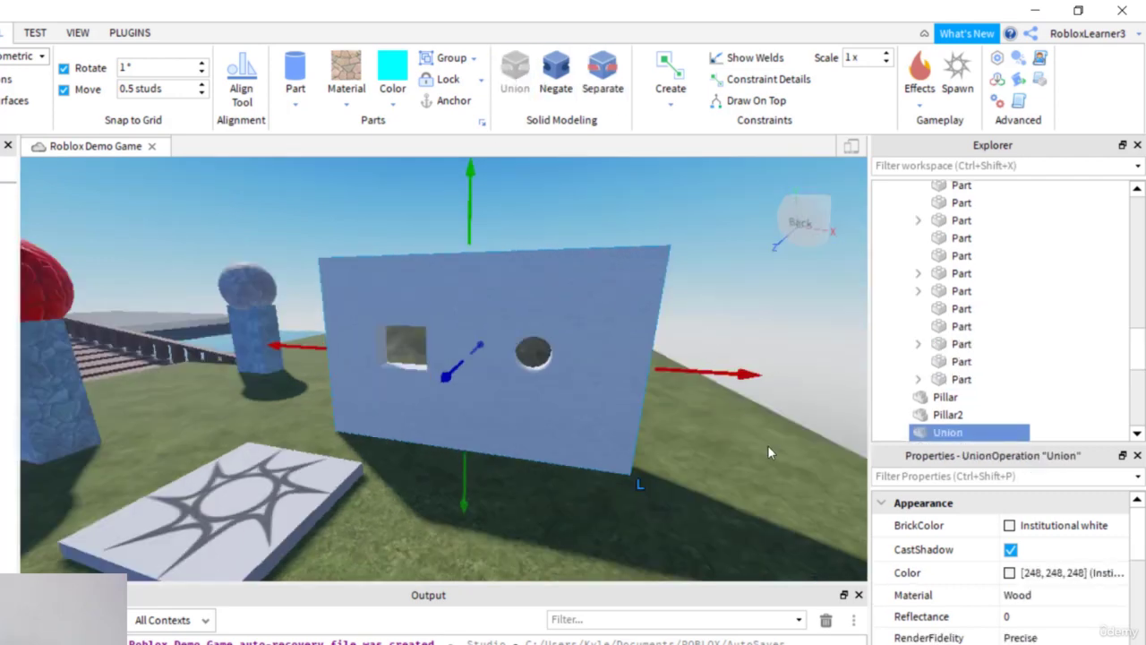
left_click(590, 495)
scroll(689, 385, "up", 5)
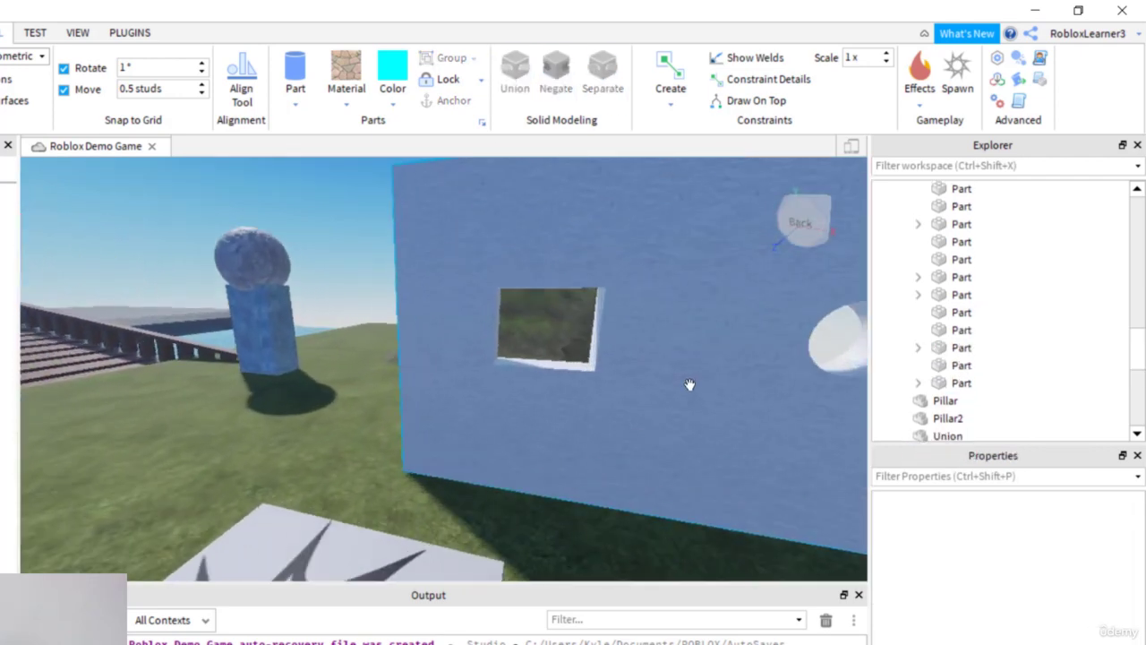
key("d")
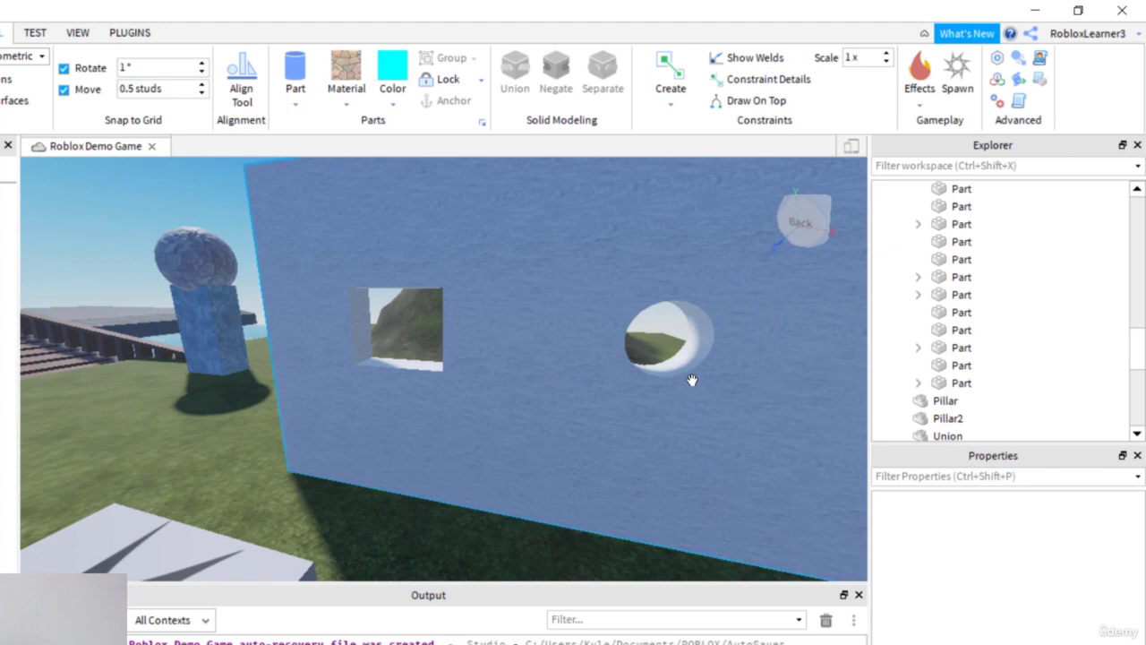
- Insert a block part and place it on the grass in front of the wall
scroll(519, 448, "down", 5)
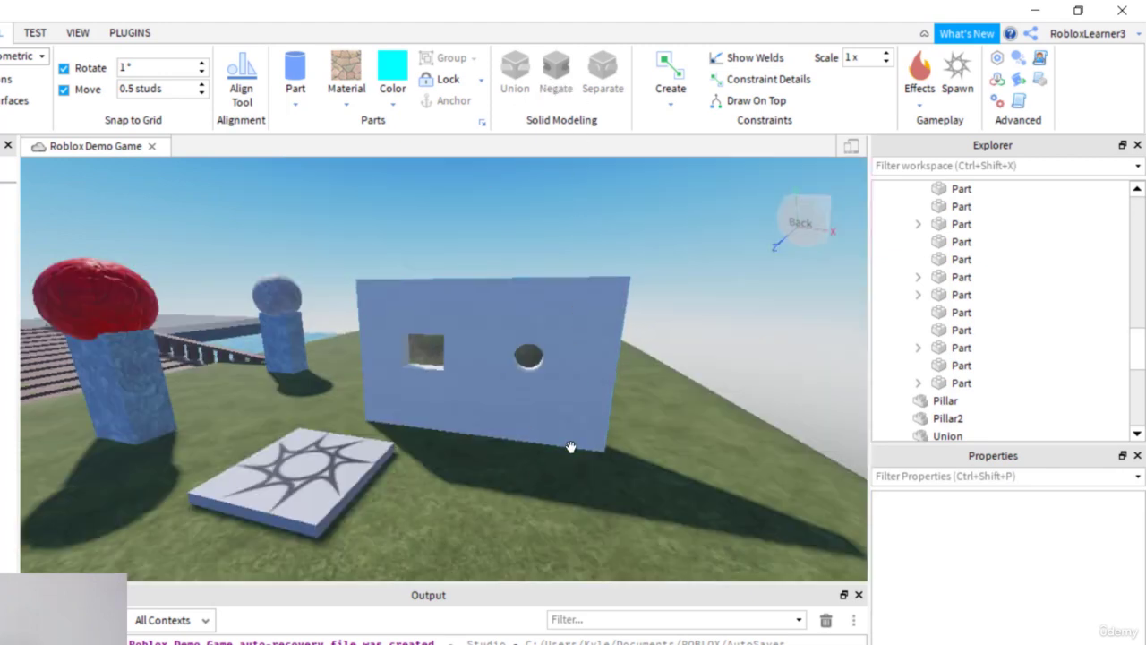
scroll(563, 489, "down", 3)
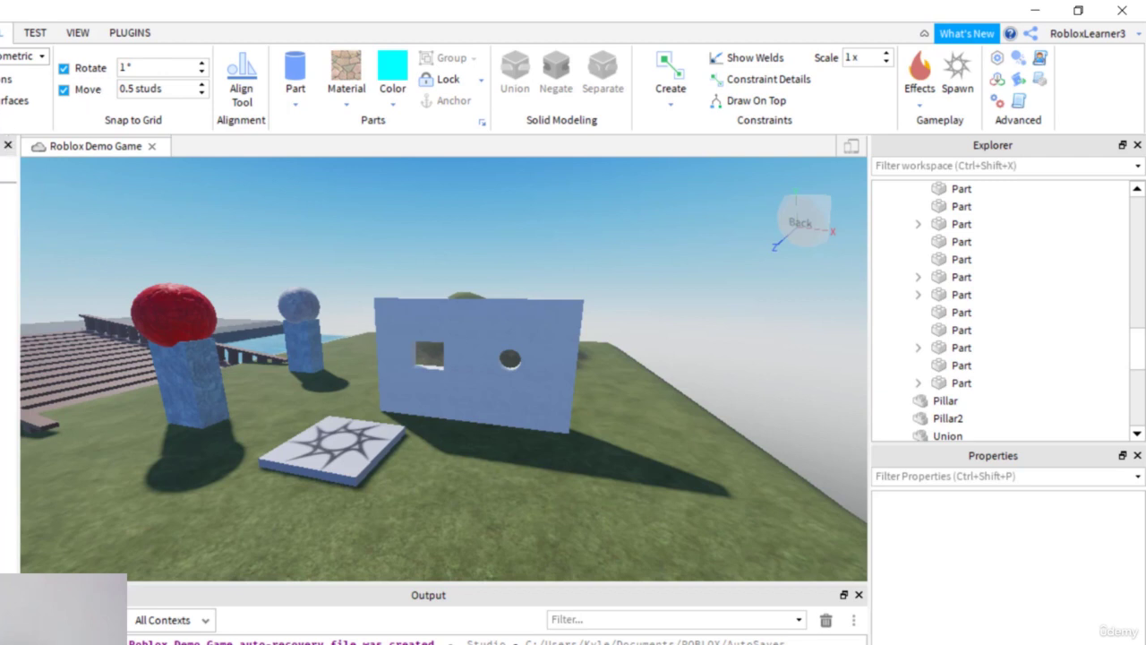
left_click(0, 33)
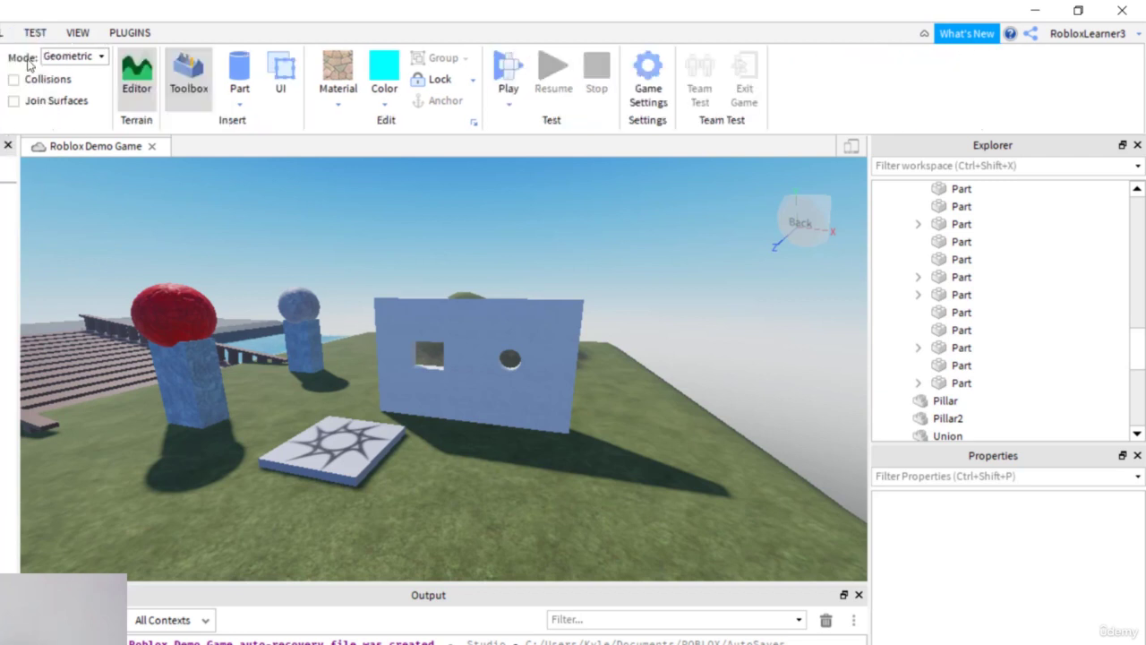
left_click(240, 104)
left_click(260, 126)
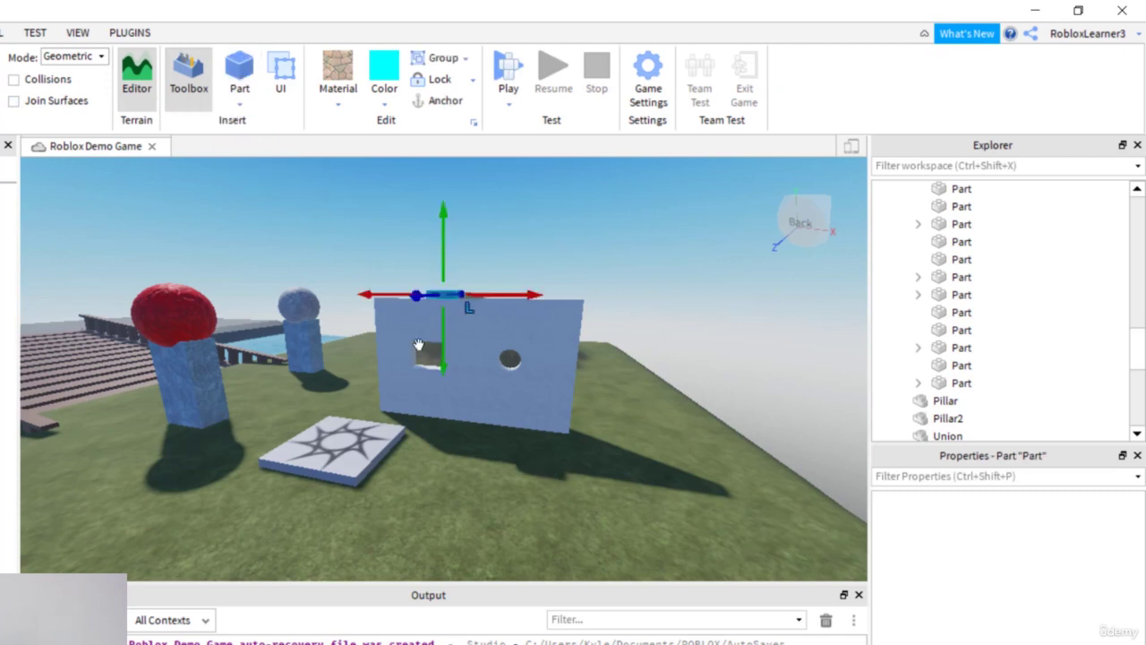
left_click_drag(449, 294, 492, 538)
left_click(0, 76)
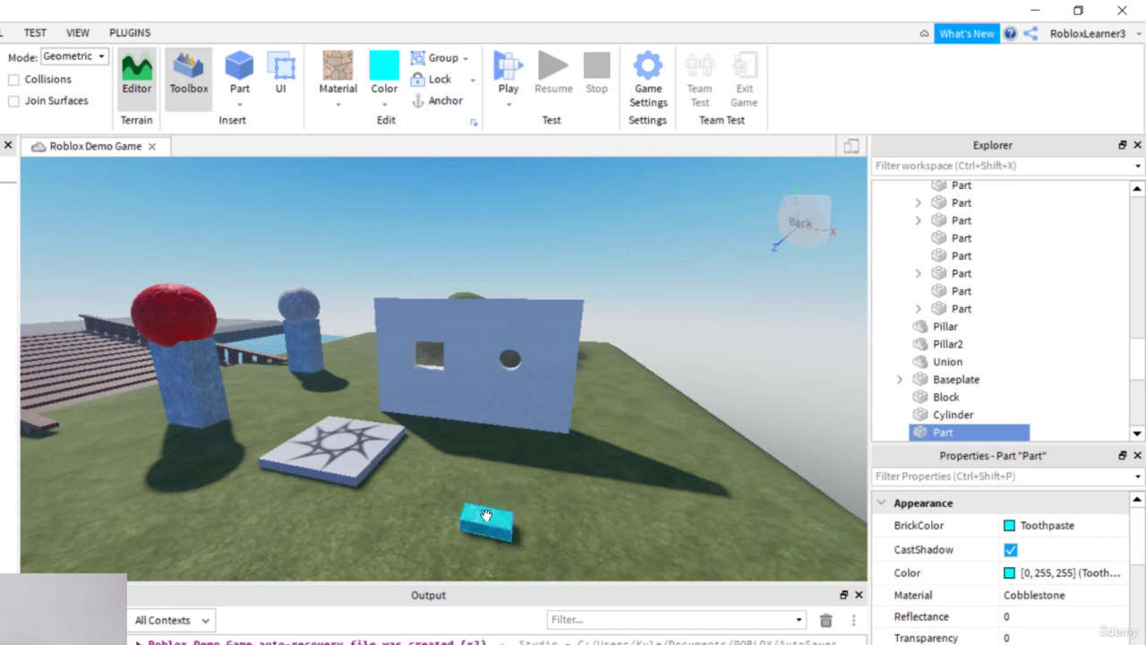
- Scale the new block horizontally in both directions into a wide flat slab
key("ctrl+3")
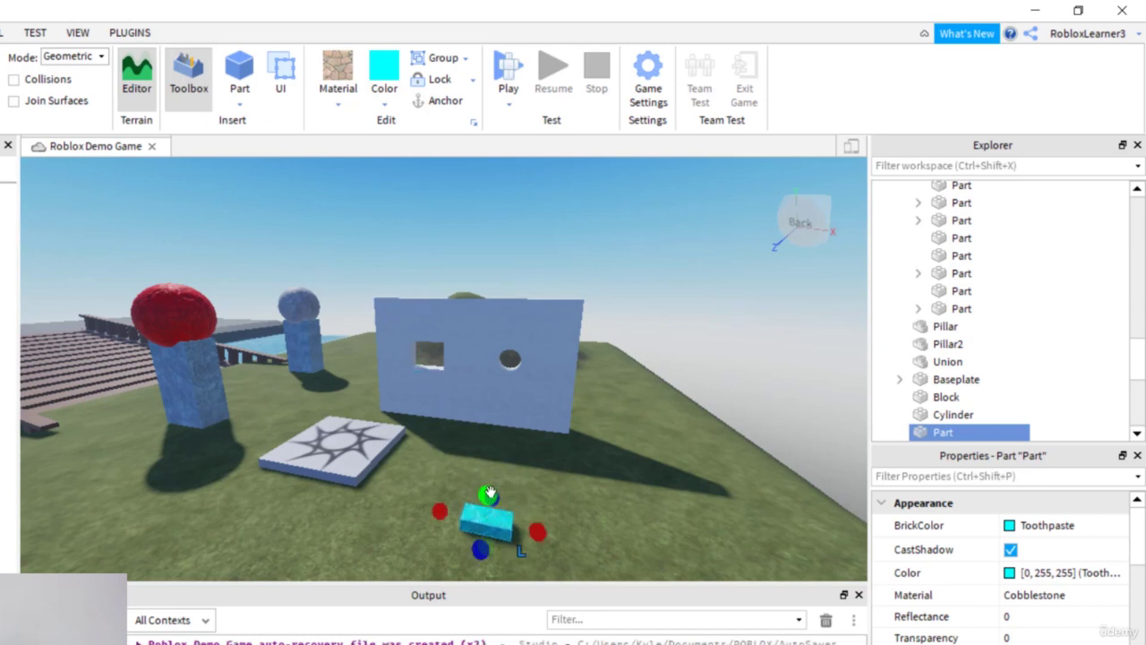
left_click_drag(537, 532, 597, 531)
left_click_drag(519, 557, 520, 629)
key("a")
left_click_drag(570, 538, 549, 587)
- Insert a second block part and place it on the grass against the cyan slab's corner
key("d")
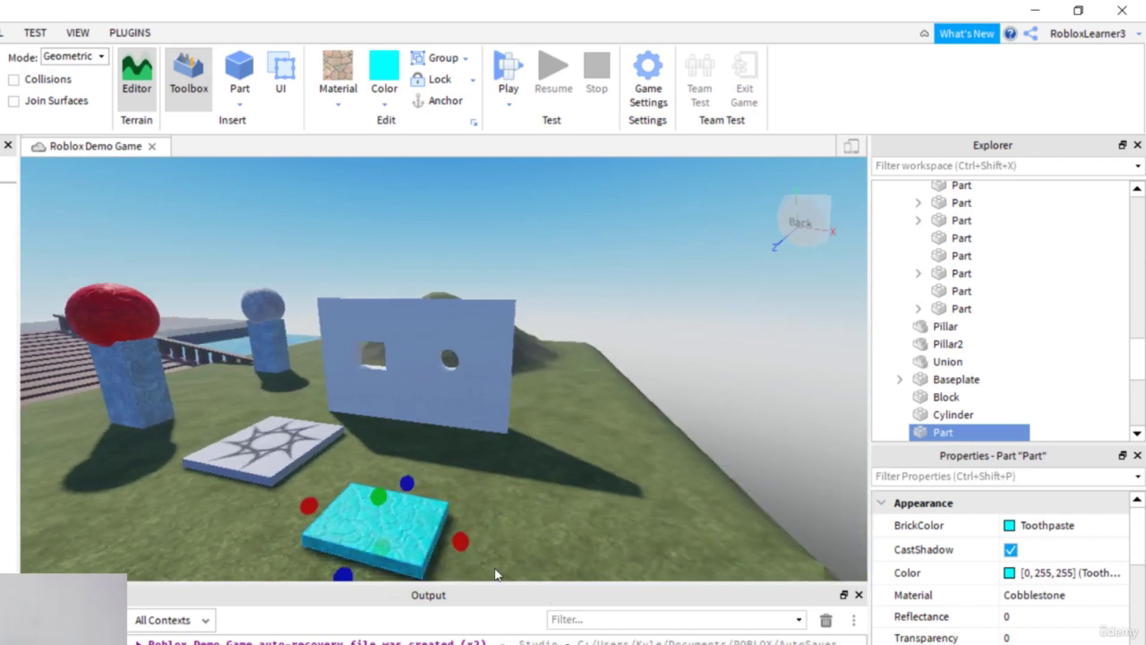
key("w")
scroll(340, 547, "up", 3)
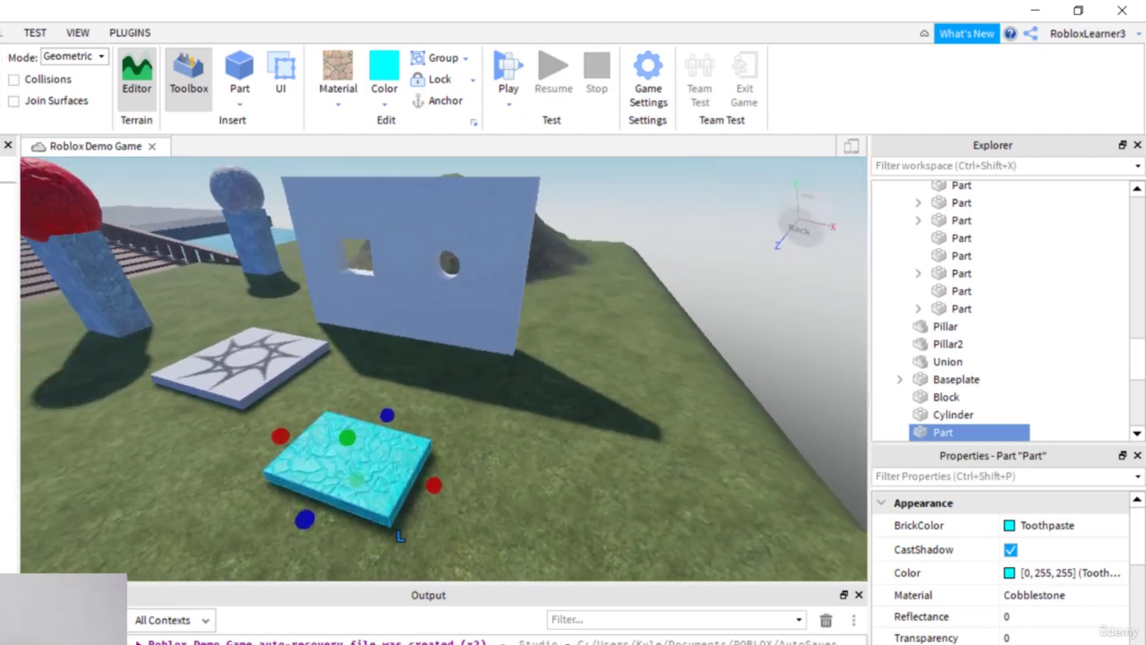
left_click(5, 33)
left_click(295, 90)
left_click(322, 120)
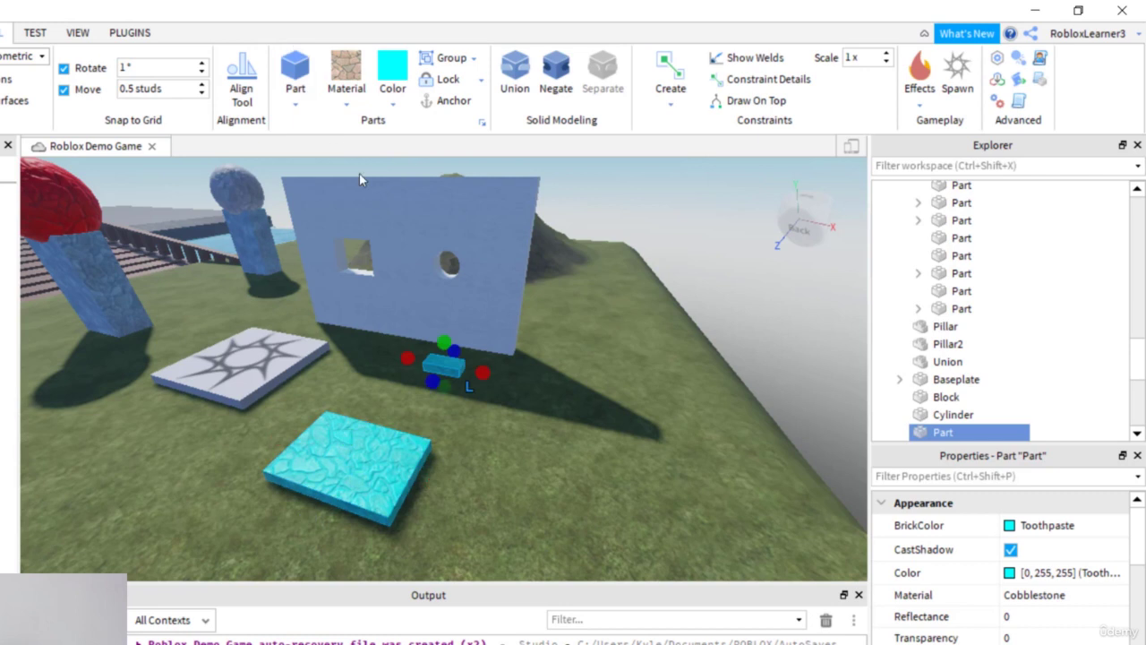
left_click_drag(443, 364, 461, 441)
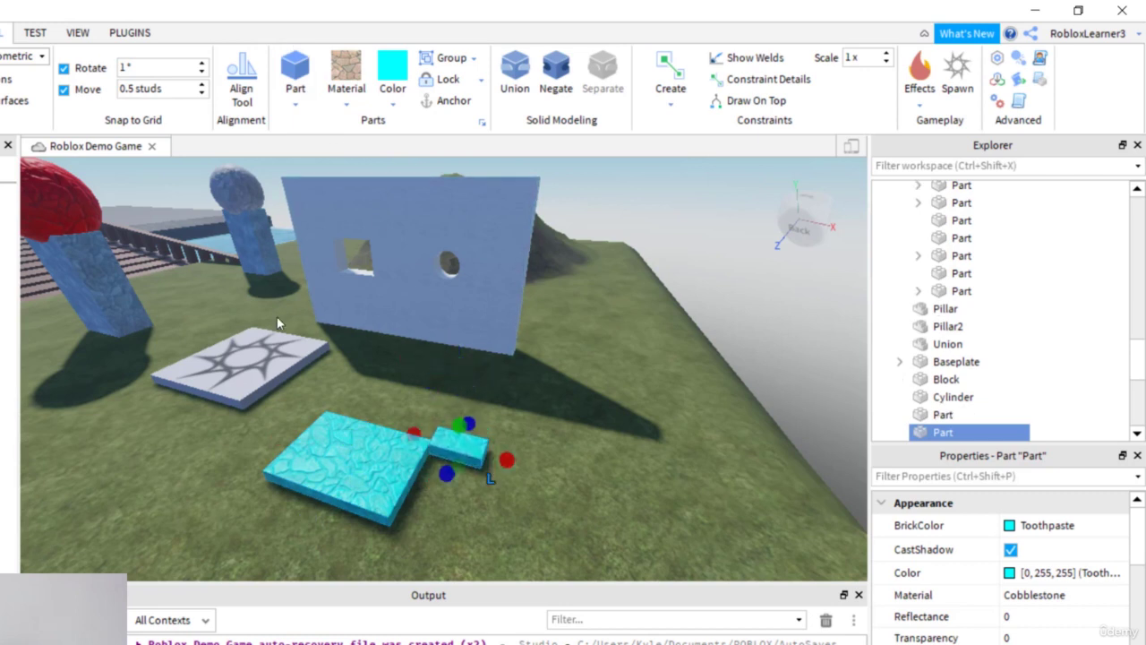
- Rotate the second block diagonally to the slab and enlarge it so it overlaps the slab's corner
mouse_move(526, 456)
left_mouse_down()
mouse_move(502, 476)
mouse_move(515, 449)
left_mouse_up()
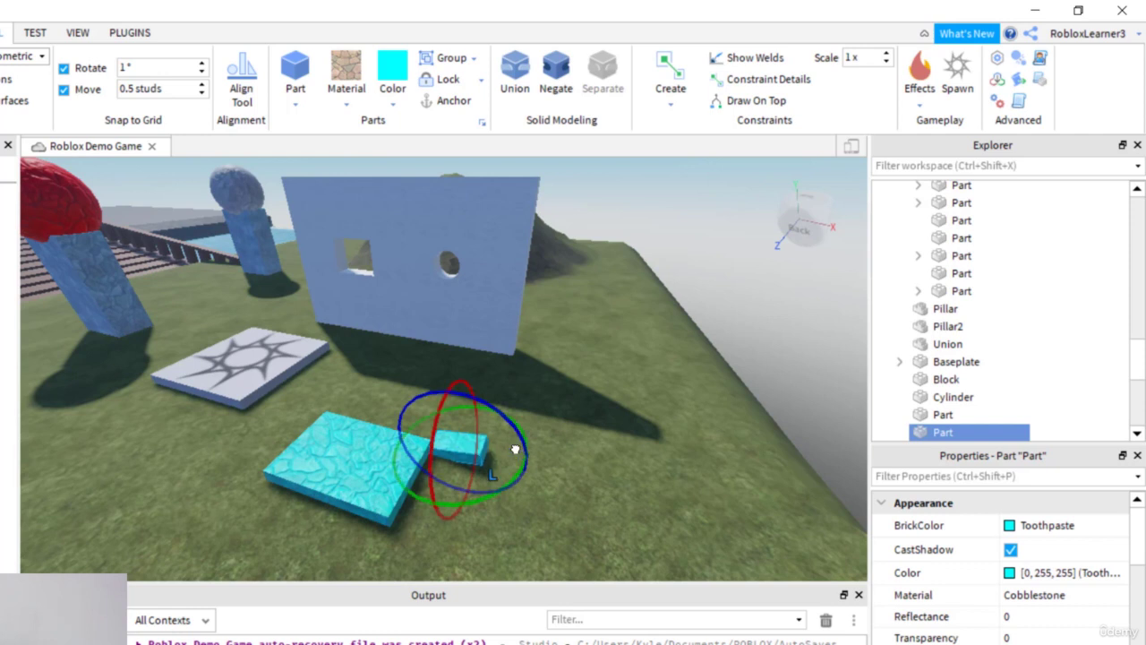
left_click_drag(493, 499, 426, 498)
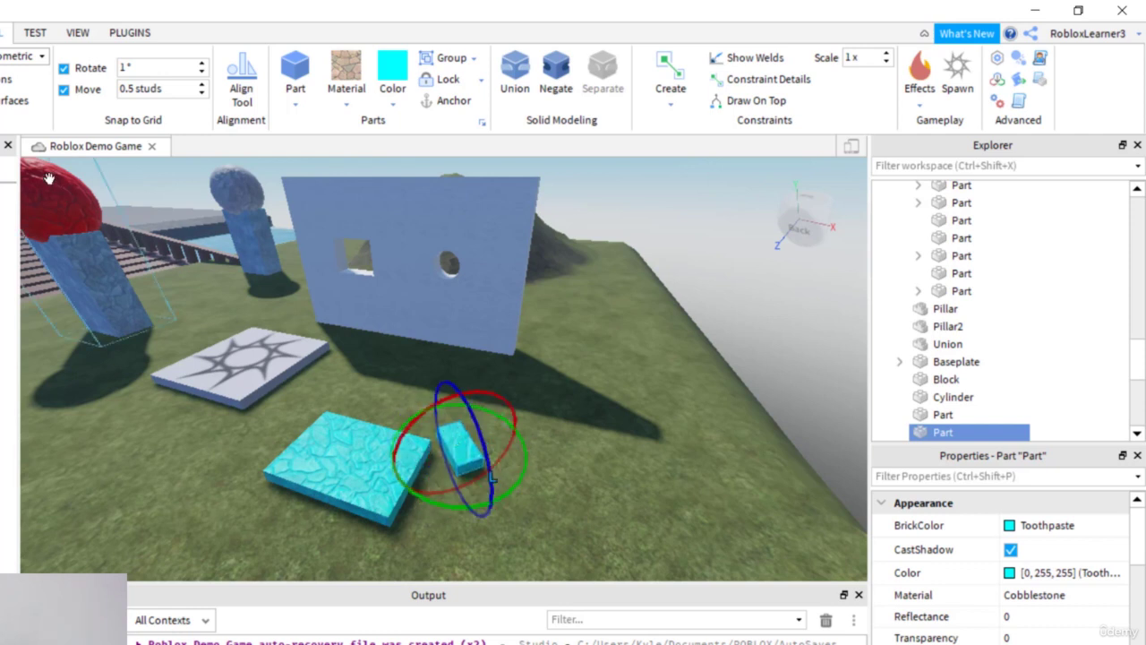
key("ctrl+3")
left_click_drag(492, 437, 536, 424)
left_click_drag(459, 409, 446, 455)
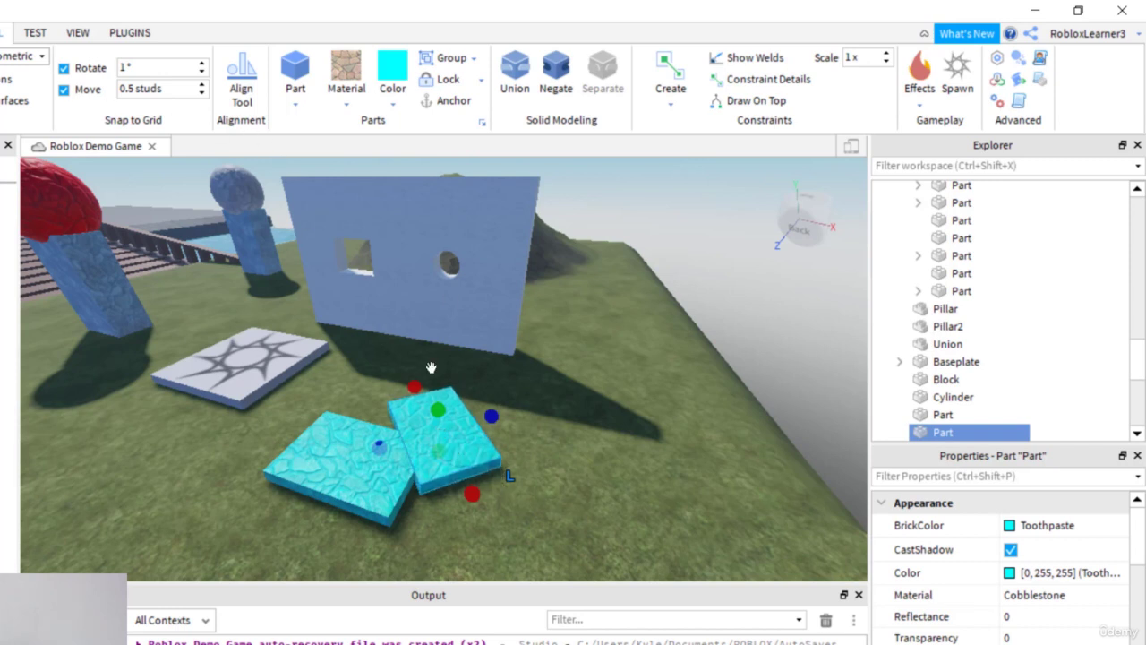
- Negate the second block and union it with the slab to cut off the slab's corner at an angle
left_click(555, 76)
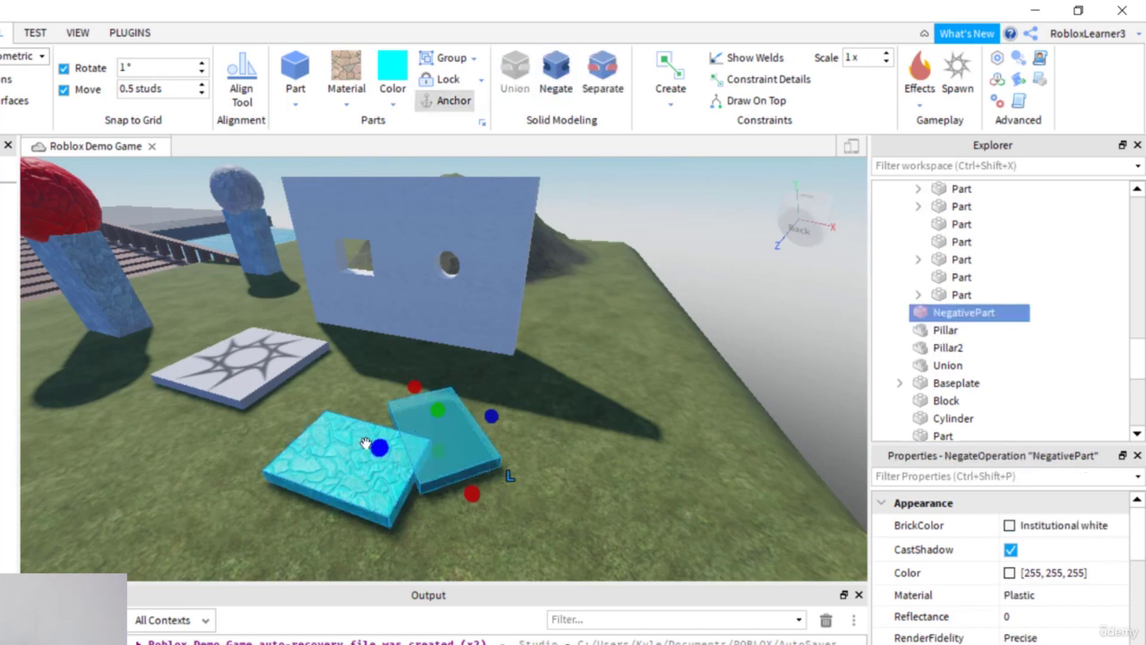
left_click(334, 455, "shift")
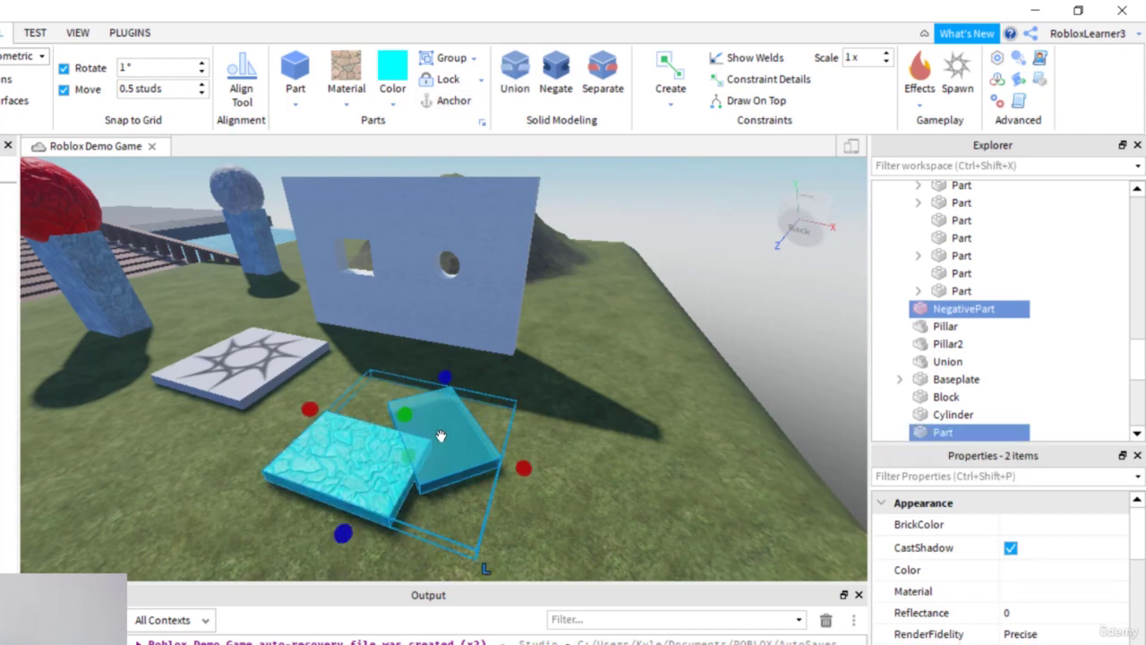
left_click(515, 76)
scroll(383, 468, "up", 4)
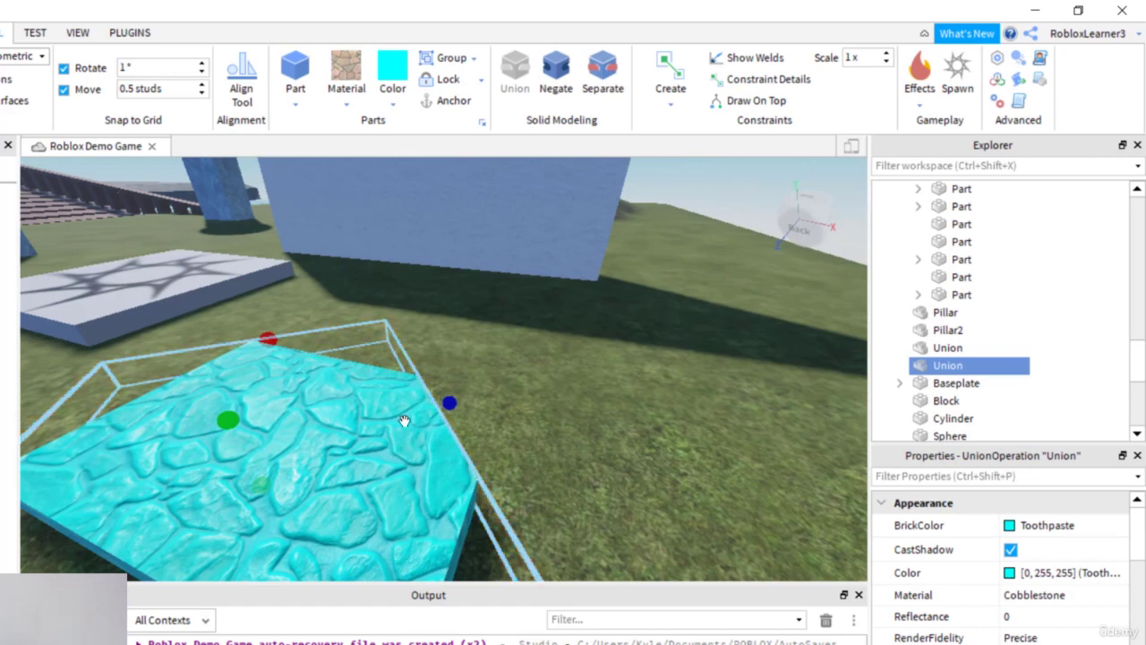
scroll(423, 421, "down", 5)
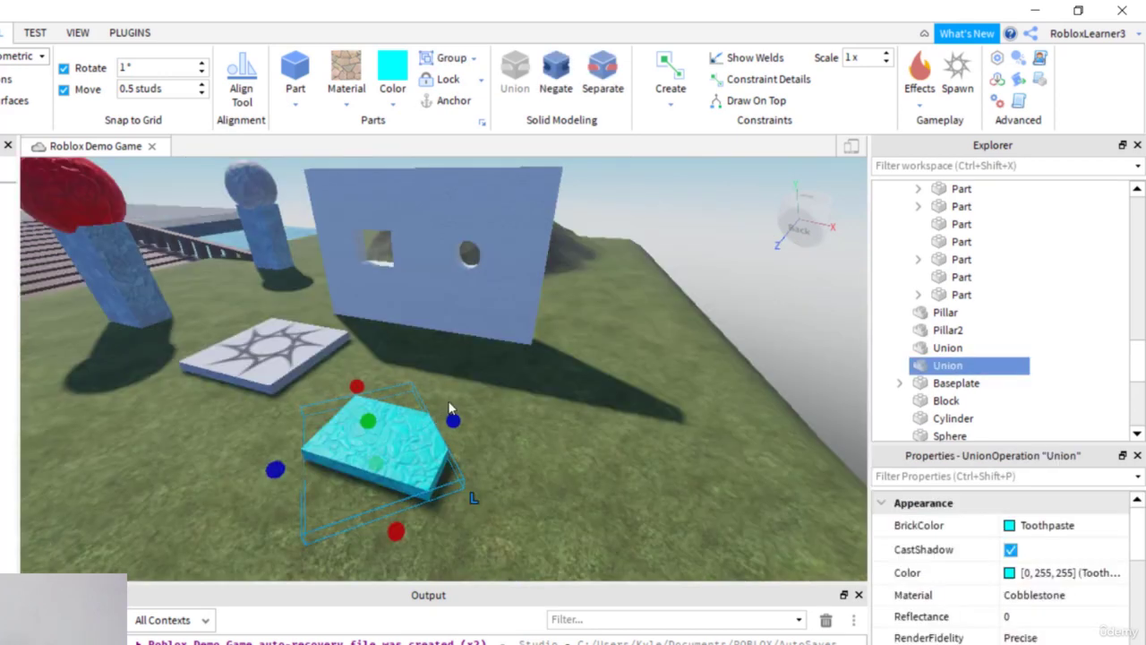